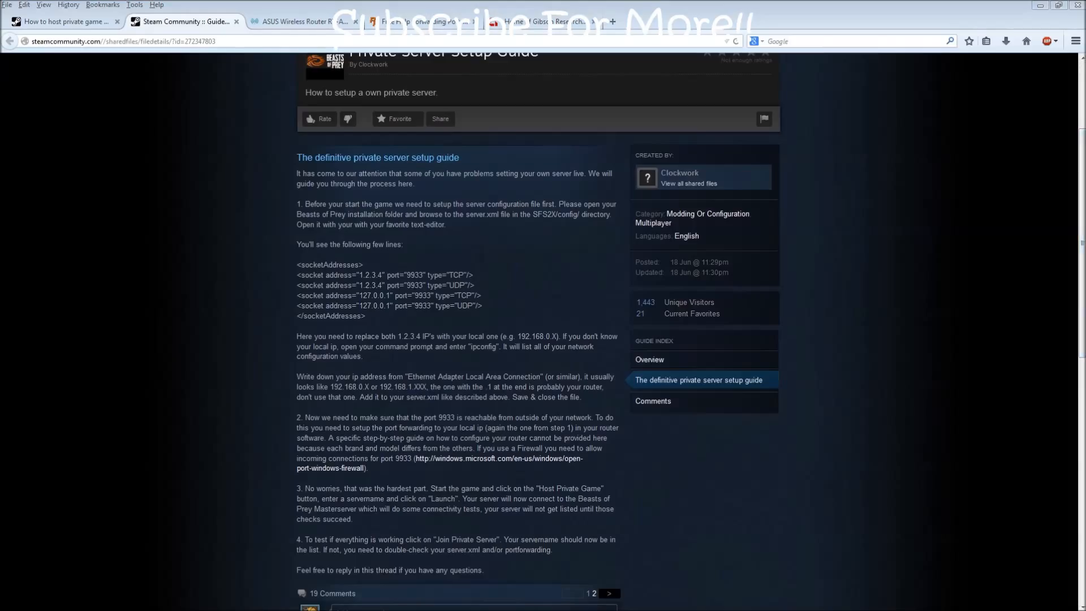
Open the Steam folder inside Program Files (x86) on Local Disk (C:) in a file browser window
key(super+e)
click(327, 365)
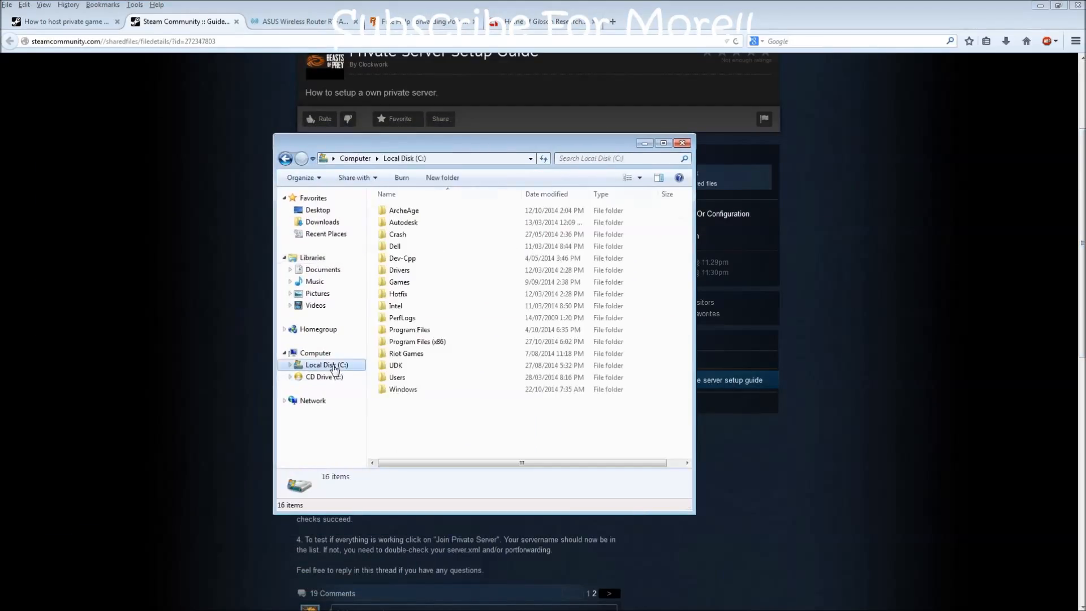
click(407, 343)
double_click(408, 343)
scroll(444, 425, down, 3)
scroll(444, 428, down, 10)
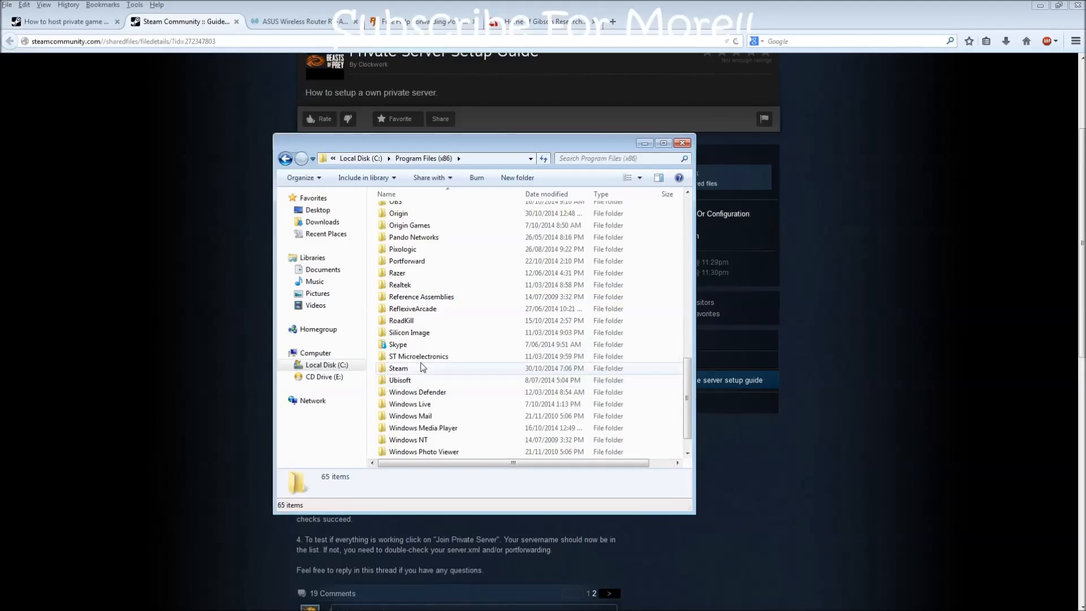
double_click(421, 368)
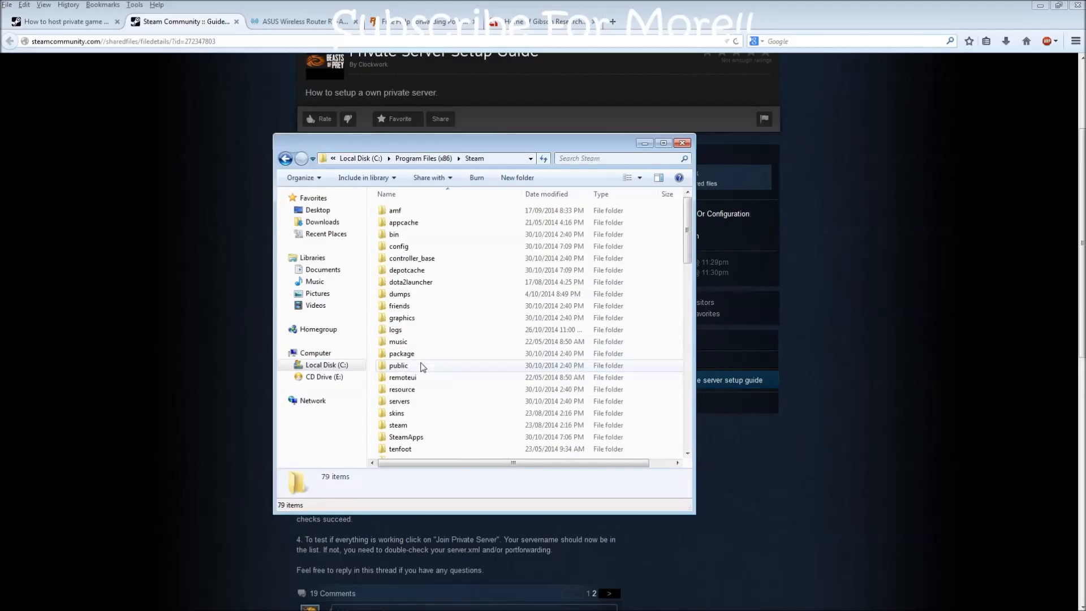
Browse from the Steam folder to SteamApps, common, BeastsOfPrey, SFS2X, config
double_click(429, 439)
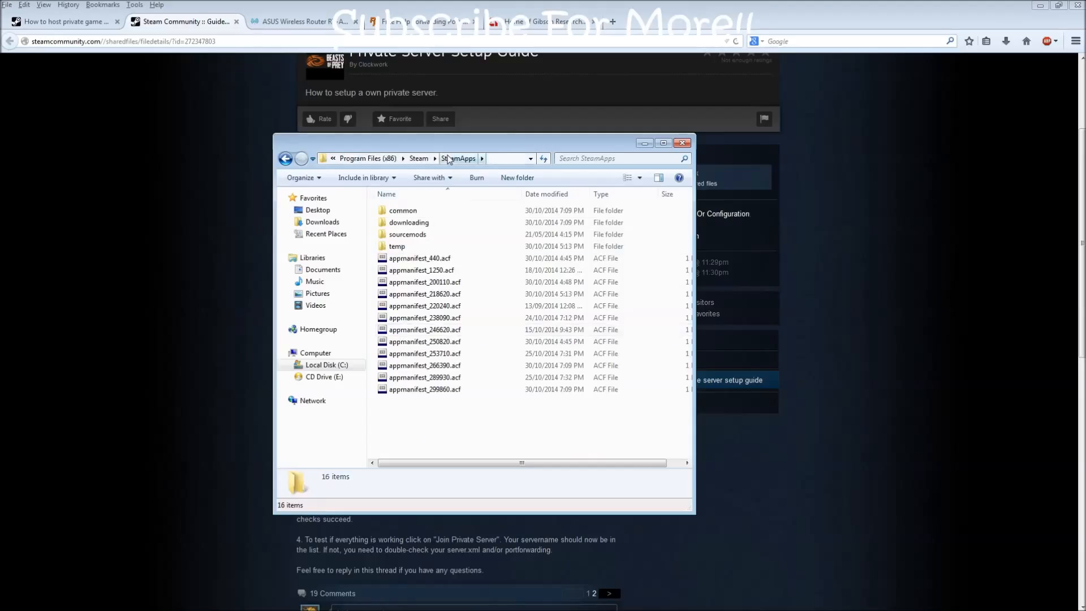
double_click(405, 212)
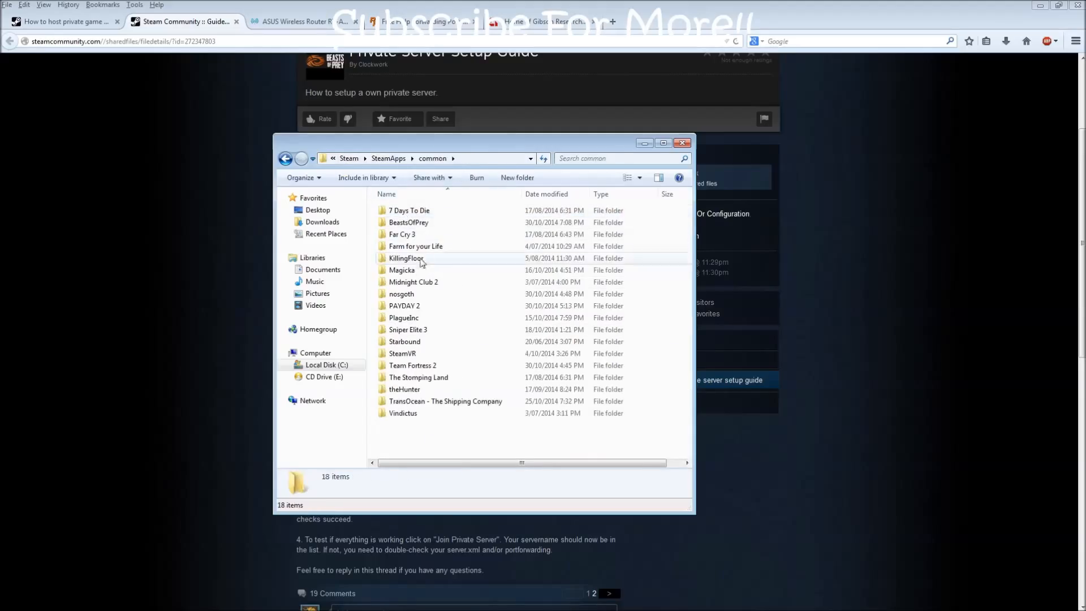
double_click(412, 223)
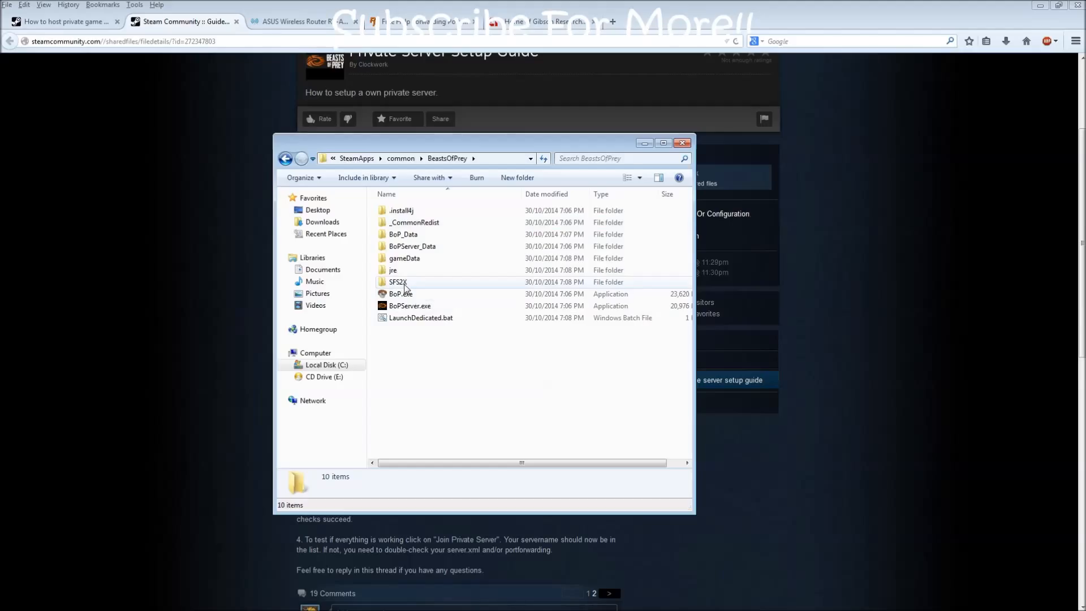
double_click(403, 283)
double_click(400, 211)
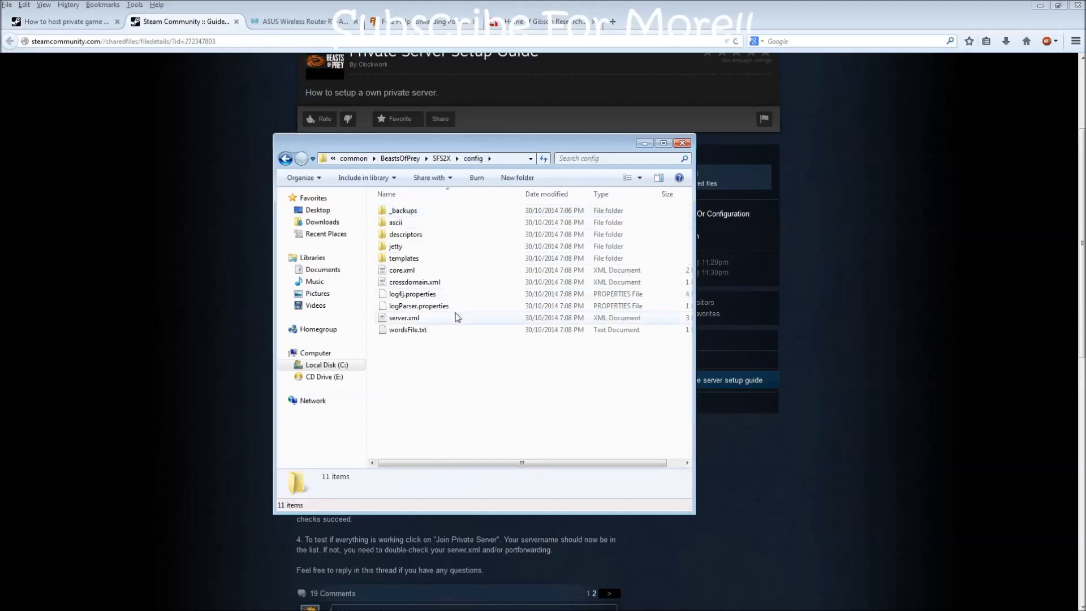
Open server.xml from the config folder with WordPad and maximize its window
click(417, 320)
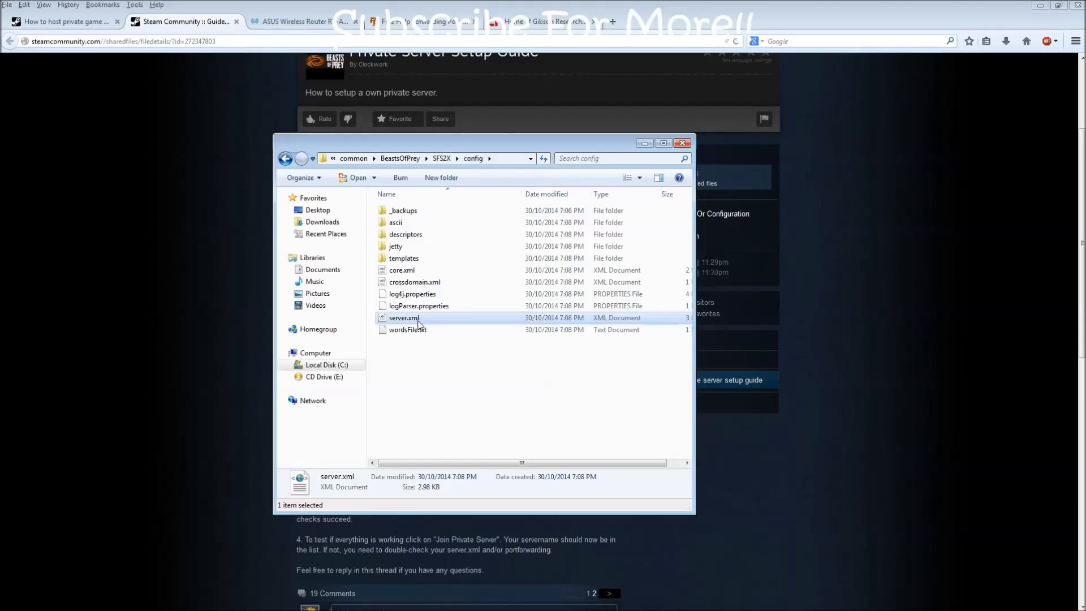
right_click(419, 324)
mouse_move(543, 400)
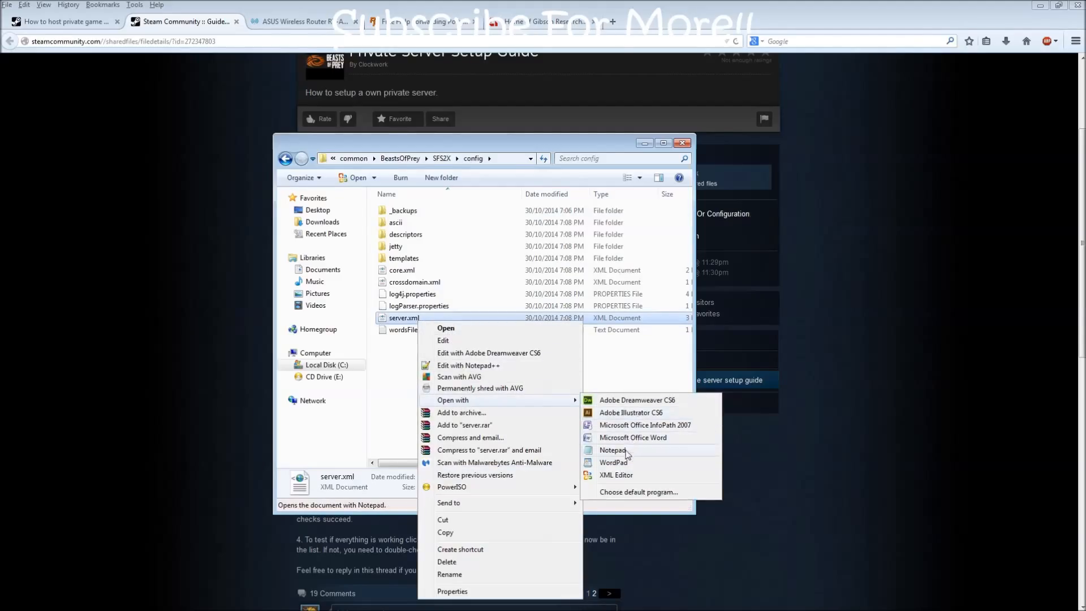
click(614, 462)
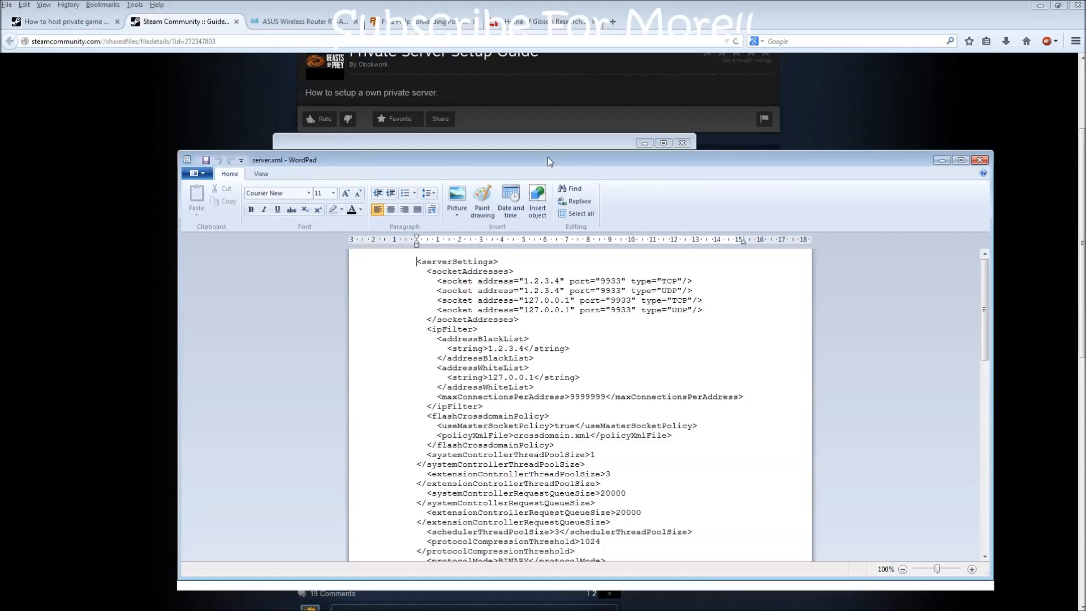
double_click(515, 182)
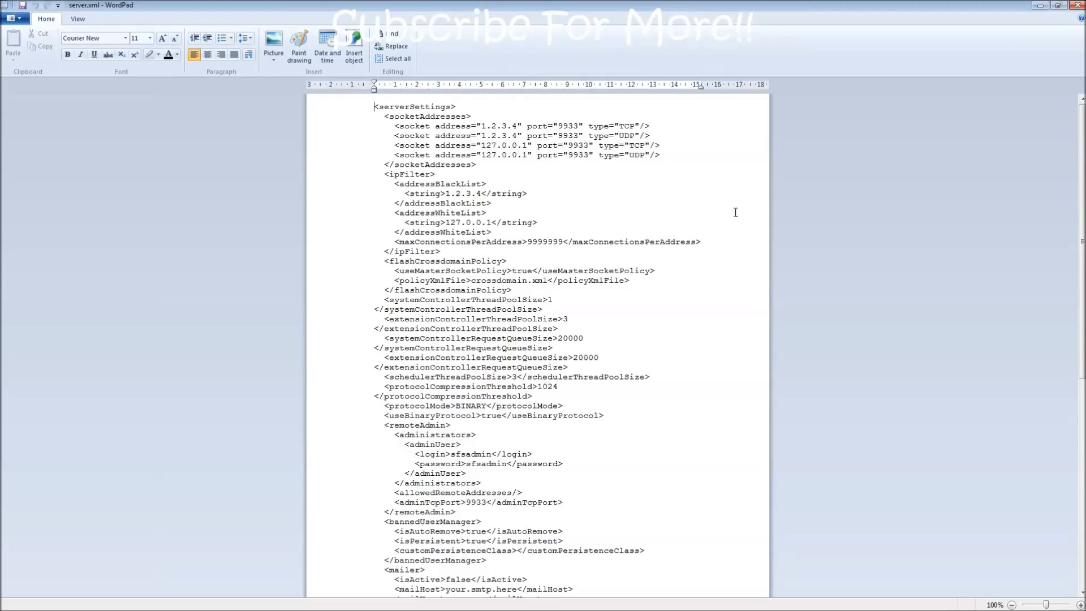
Examine the 1.2.3.4 addresses in the socketAddresses block and the address blacklist entry of server.xml
drag(635, 136, 417, 126)
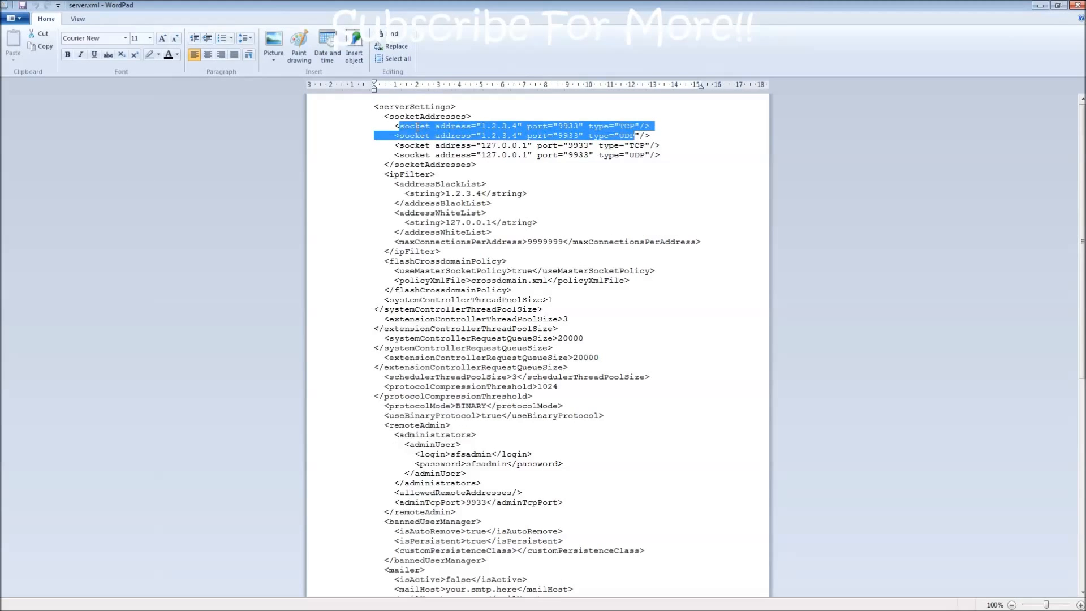
click(490, 134)
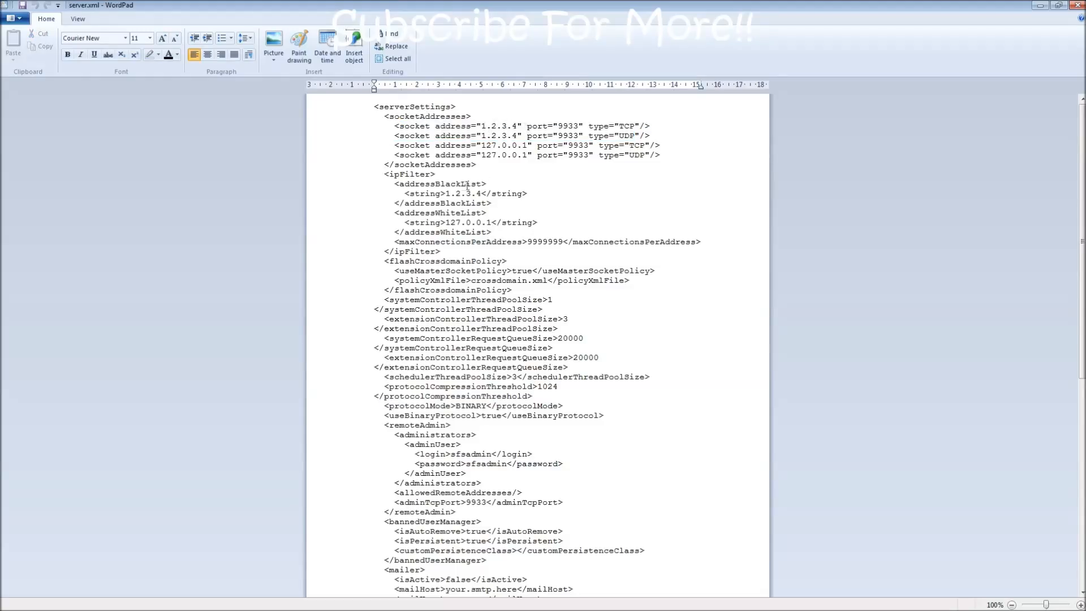
drag(482, 185, 511, 202)
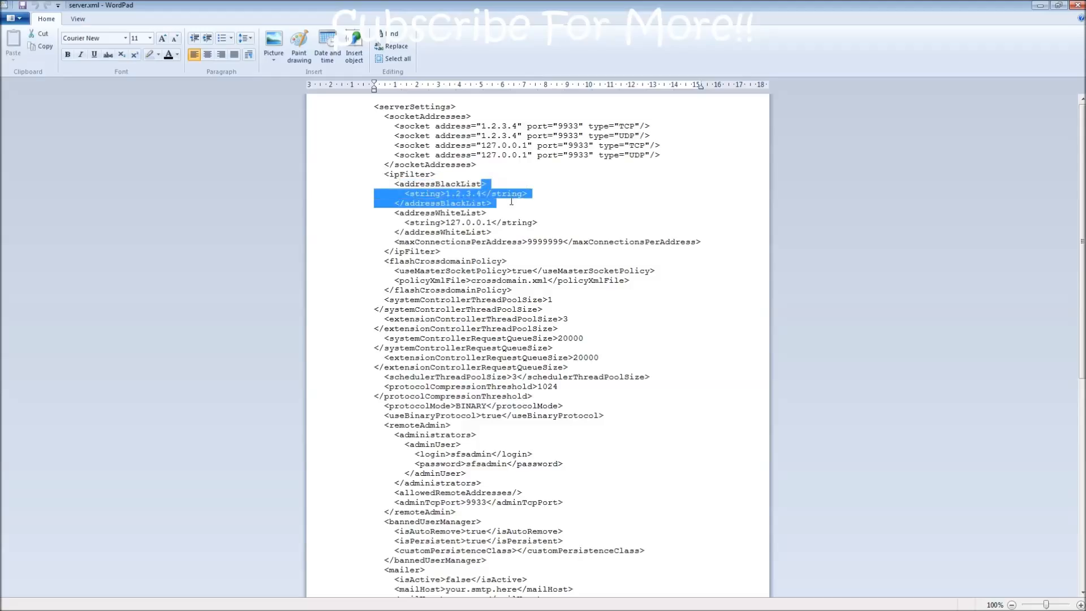
drag(435, 125, 476, 137)
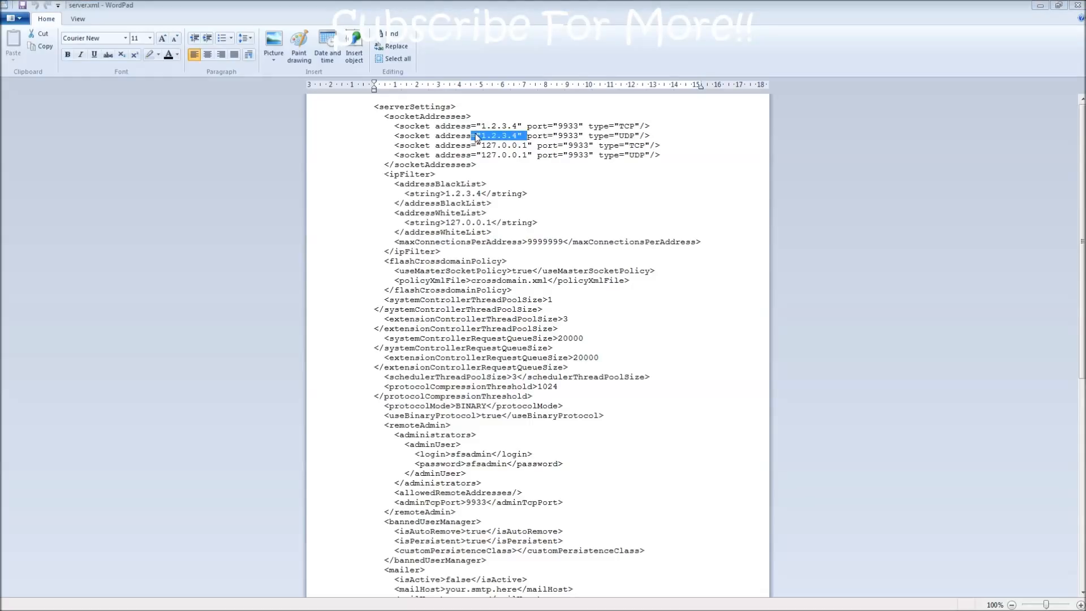
Switch to a Command Prompt window and run ipconfig to list the network configuration
drag(653, 205, 548, 226)
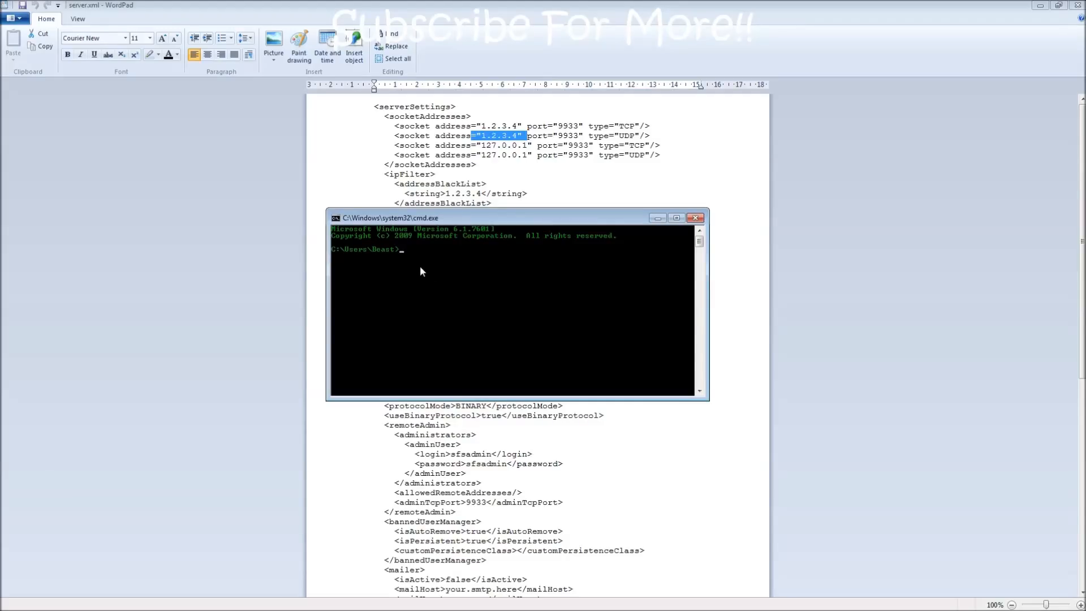
click(469, 262)
key(Escape)
text(ipconfig)
key(Return)
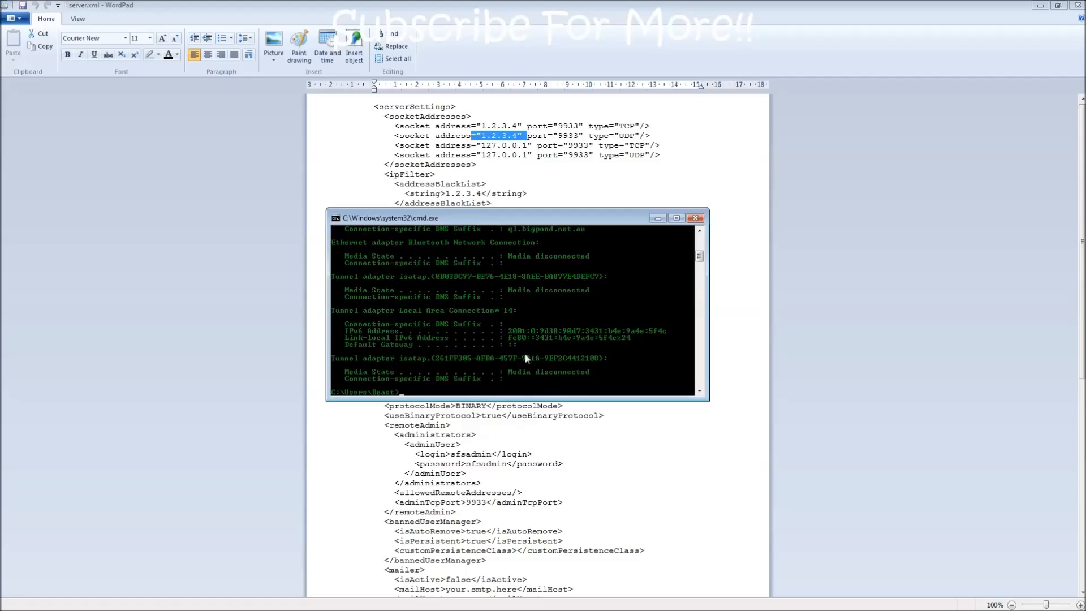
Find the computer's IPv4 address under the wireless network adapter in the ipconfig output, and close the Command Prompt
scroll(564, 337, up, 3)
scroll(556, 360, up, 2)
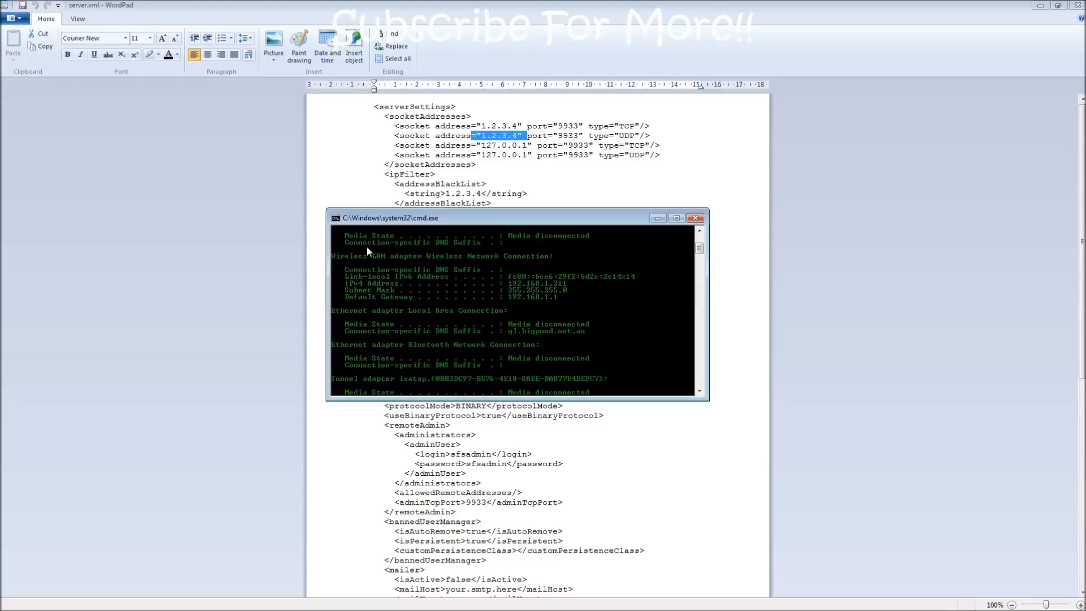
drag(340, 256, 447, 264)
drag(346, 304, 441, 317)
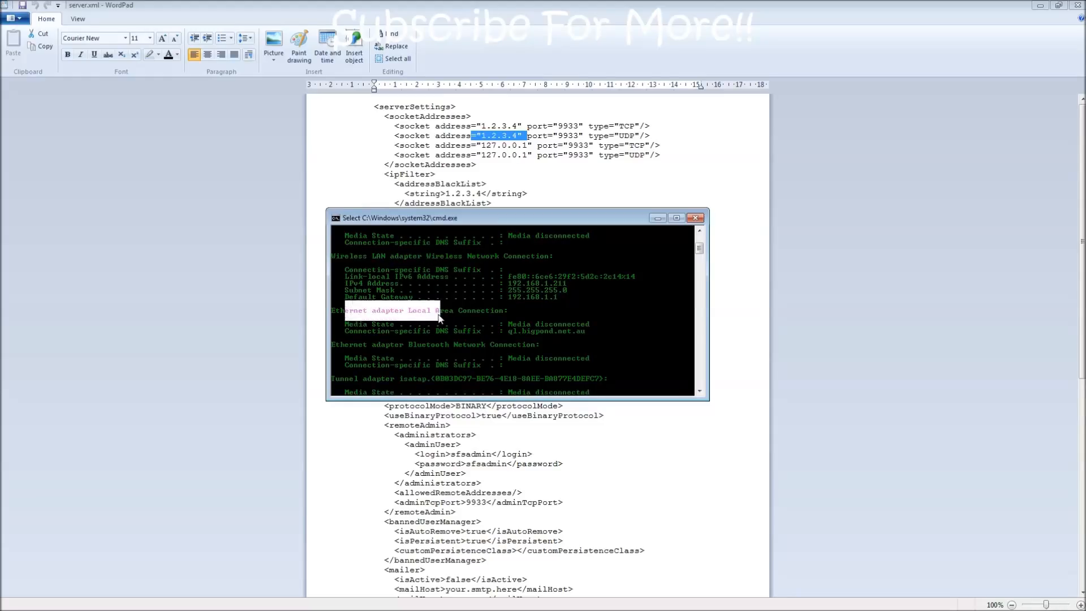
click(527, 355)
drag(341, 281, 589, 285)
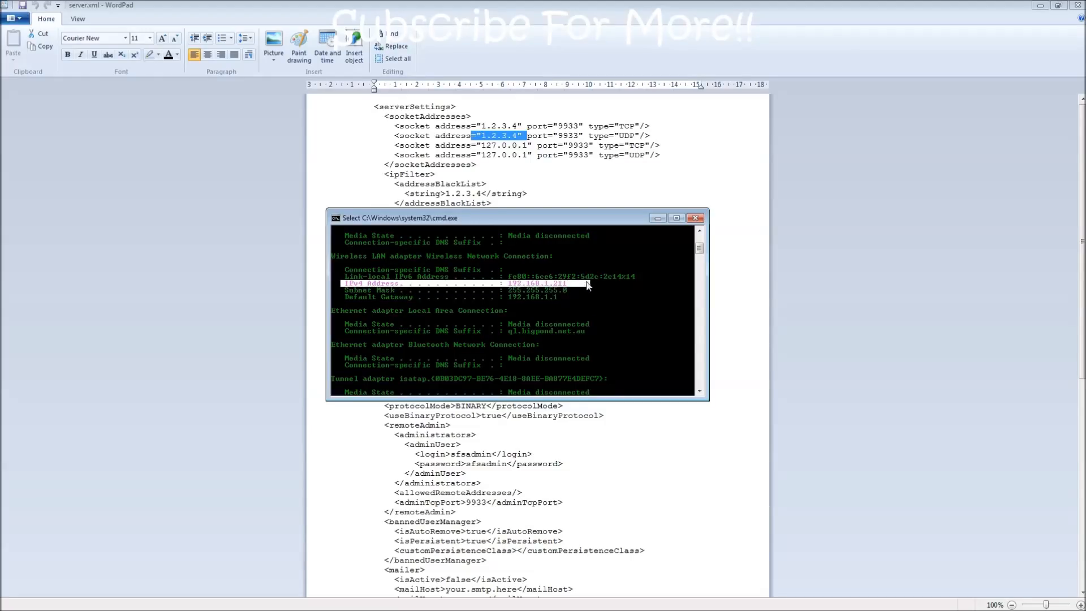
click(695, 218)
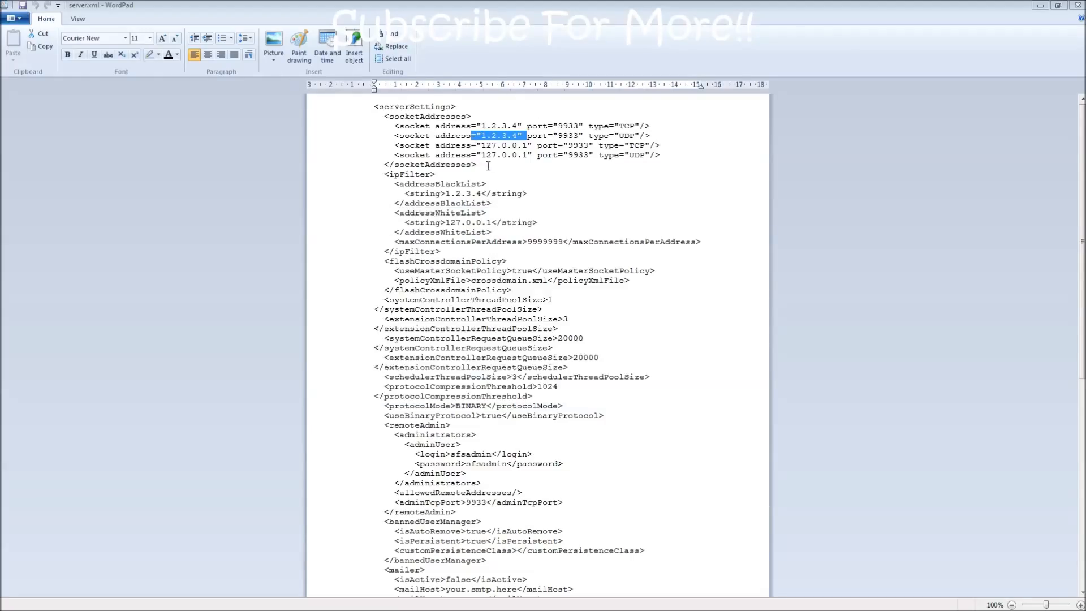
Replace 1.2.3.4 with 192.168.1.211 in the TCP and UDP socket address lines only, leaving the blacklist entry as is
click(387, 49)
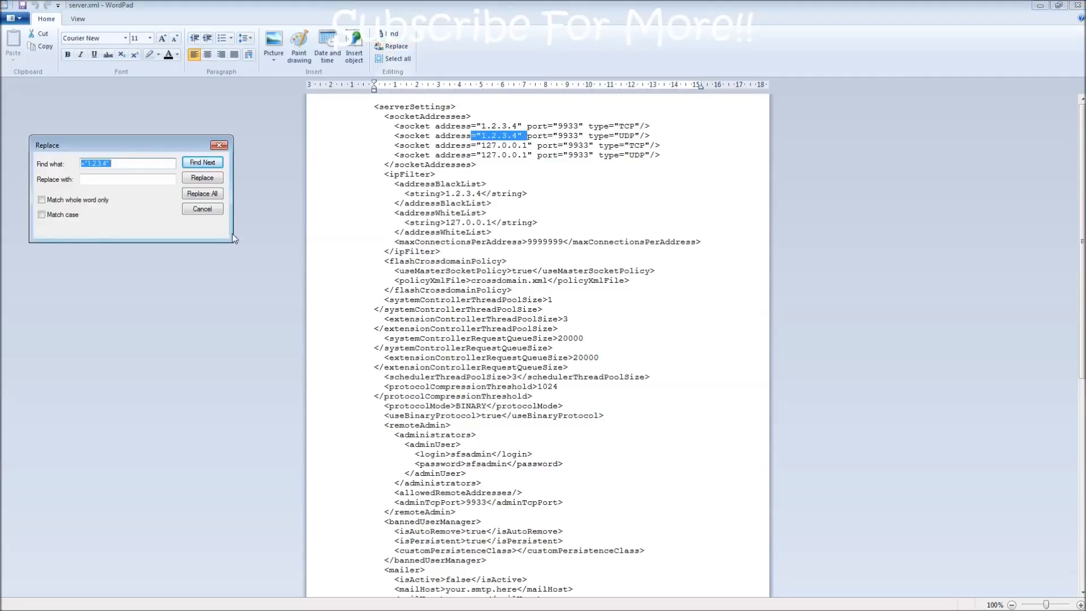
text(1)
key(Tab)
text(192.168)
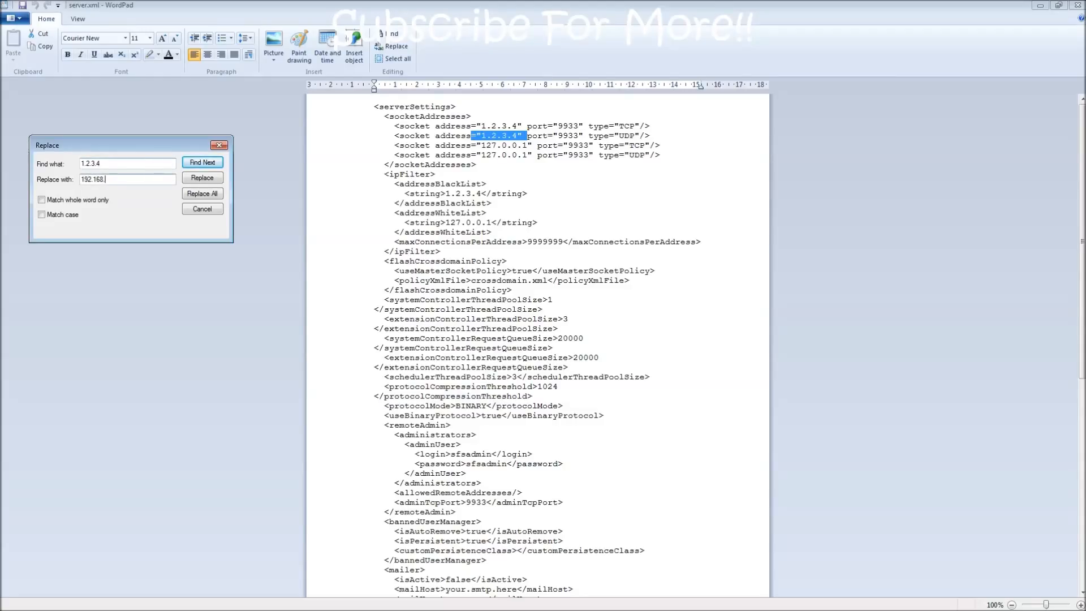
text(.1.211)
click(210, 164)
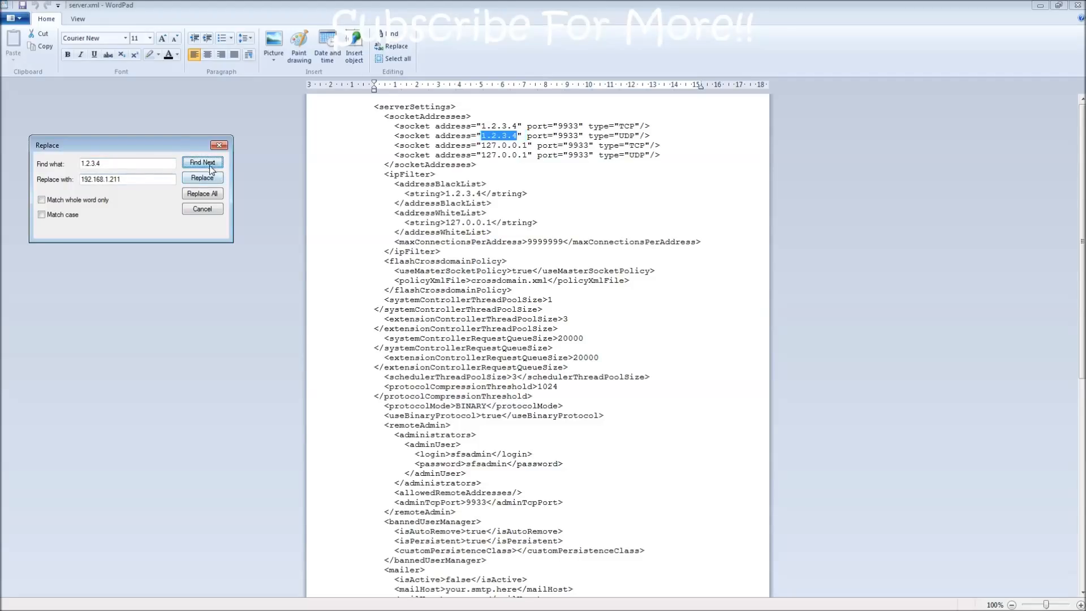
click(205, 178)
click(207, 163)
click(206, 177)
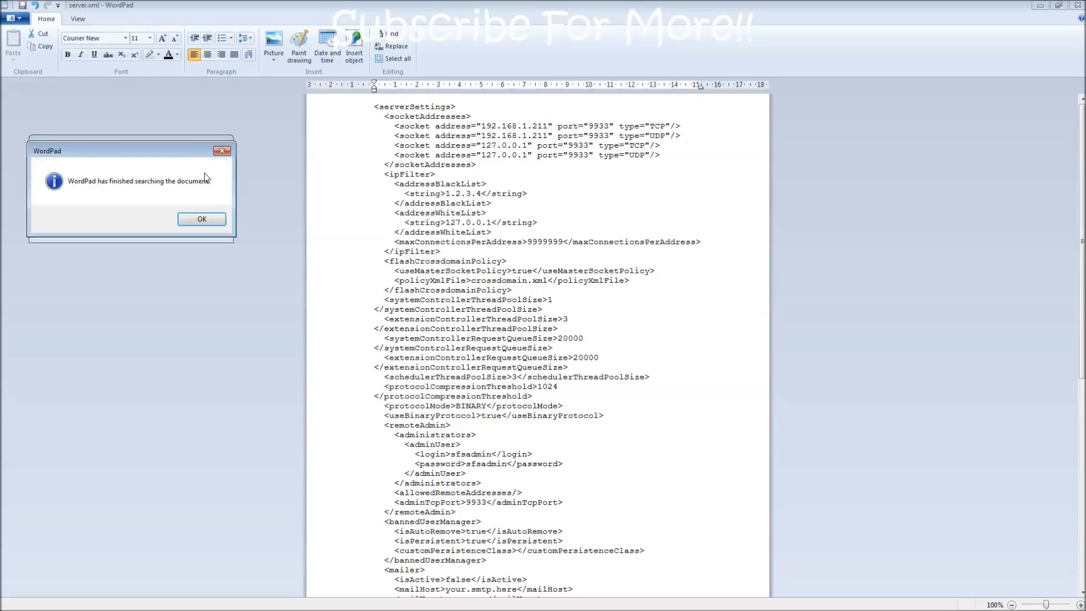
click(206, 219)
click(225, 144)
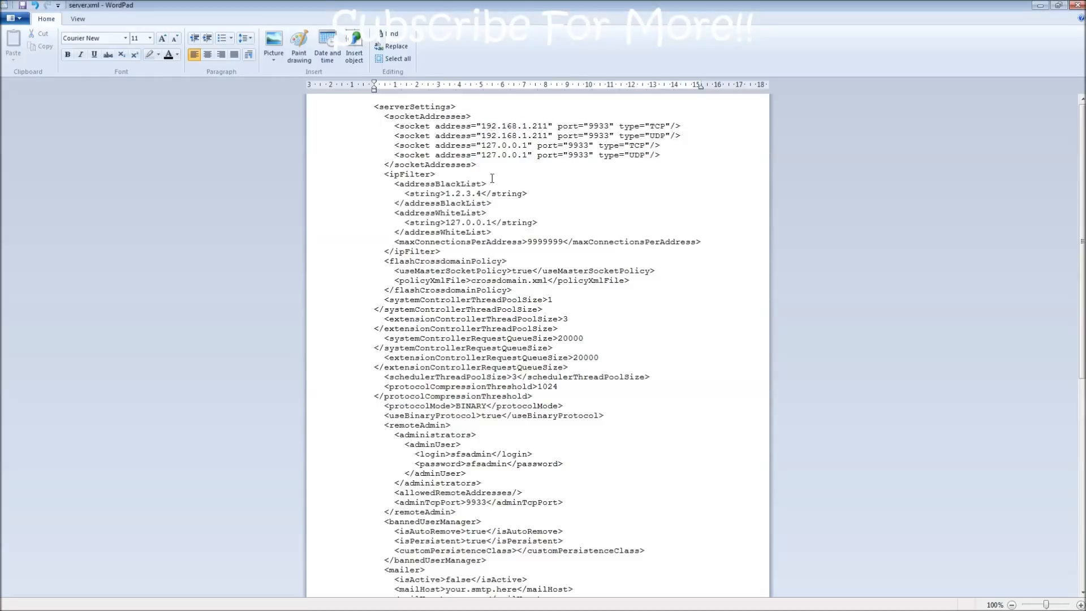
Save server.xml in the config folder as a text document, overwriting the existing file, and close WordPad
key(ctrl+s)
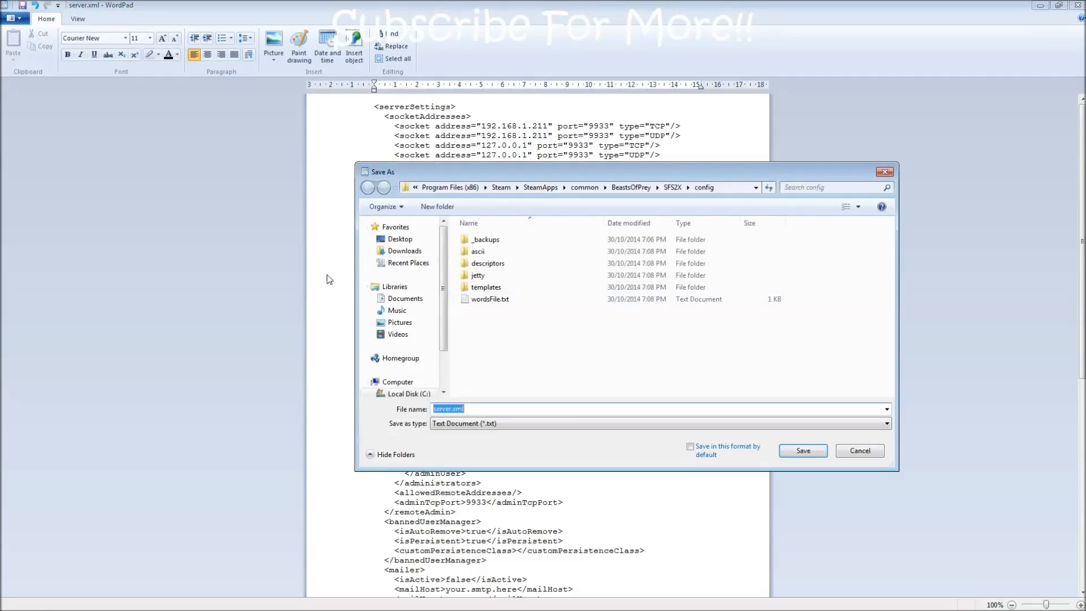
click(810, 455)
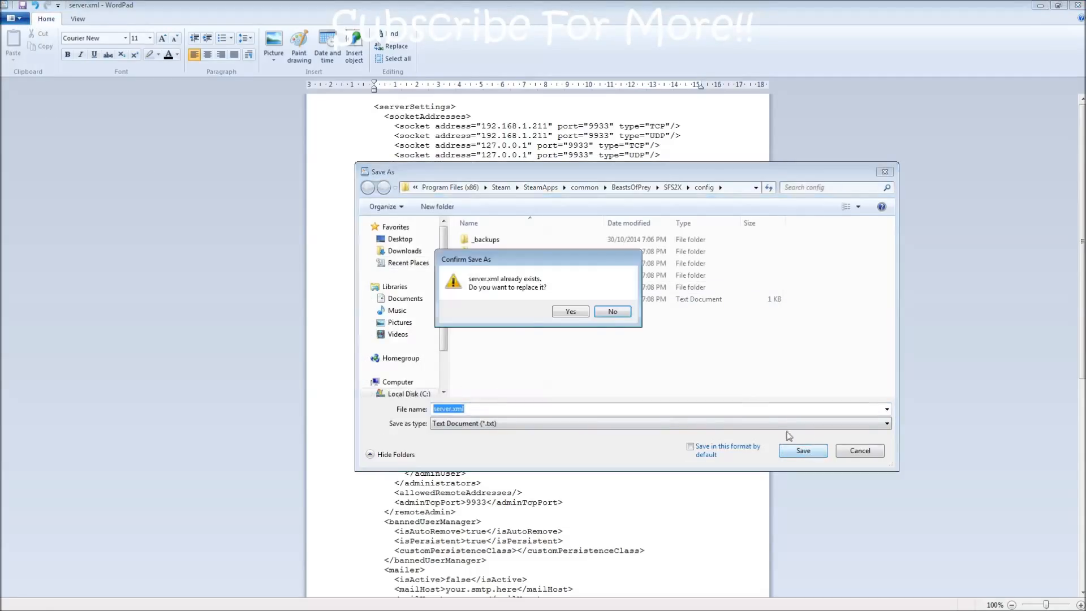
click(567, 313)
scroll(568, 313, down, 1)
scroll(501, 289, up, 1)
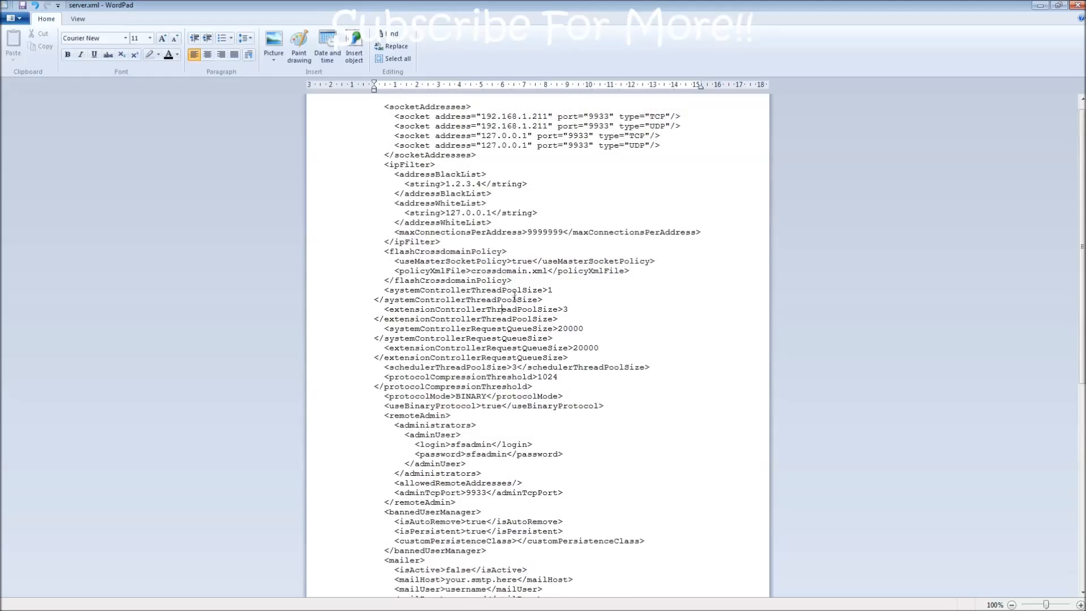
click(1077, 5)
Return to the Steam private server guide and read its second instruction about making port 9933 reachable
click(100, 269)
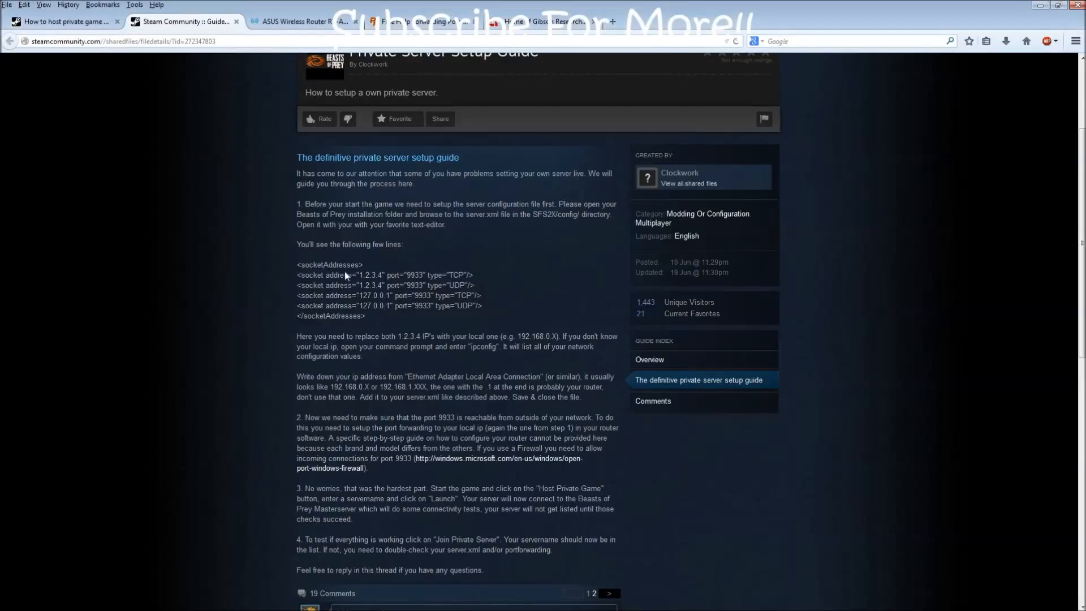
drag(318, 224, 443, 400)
click(443, 405)
drag(321, 418, 465, 419)
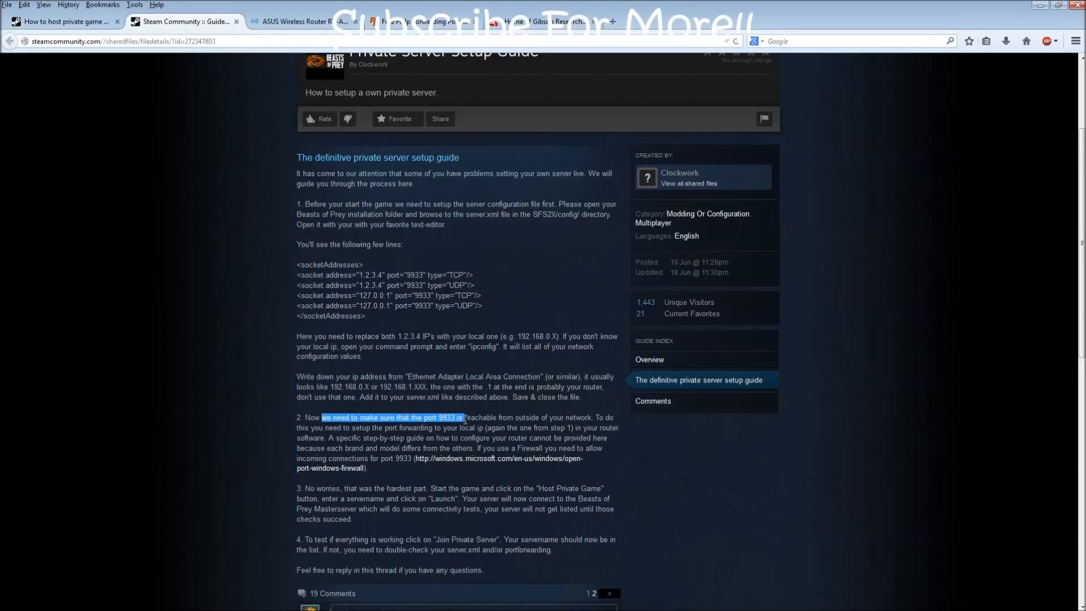
click(465, 419)
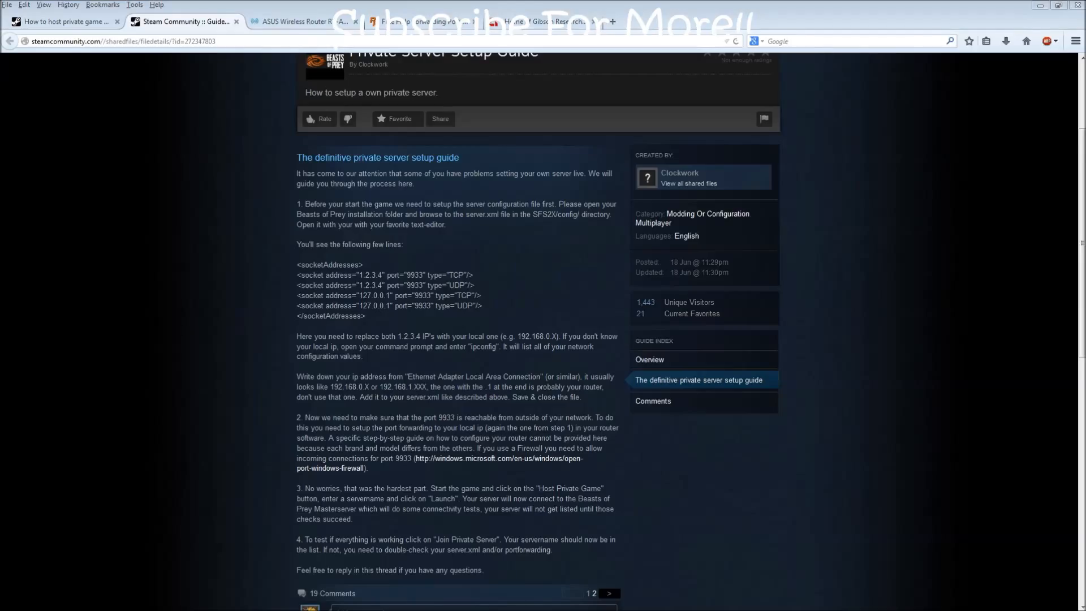
Search the Control Panel for "firewall" and open Windows Firewall with its advanced security settings
drag(891, 242, 547, 226)
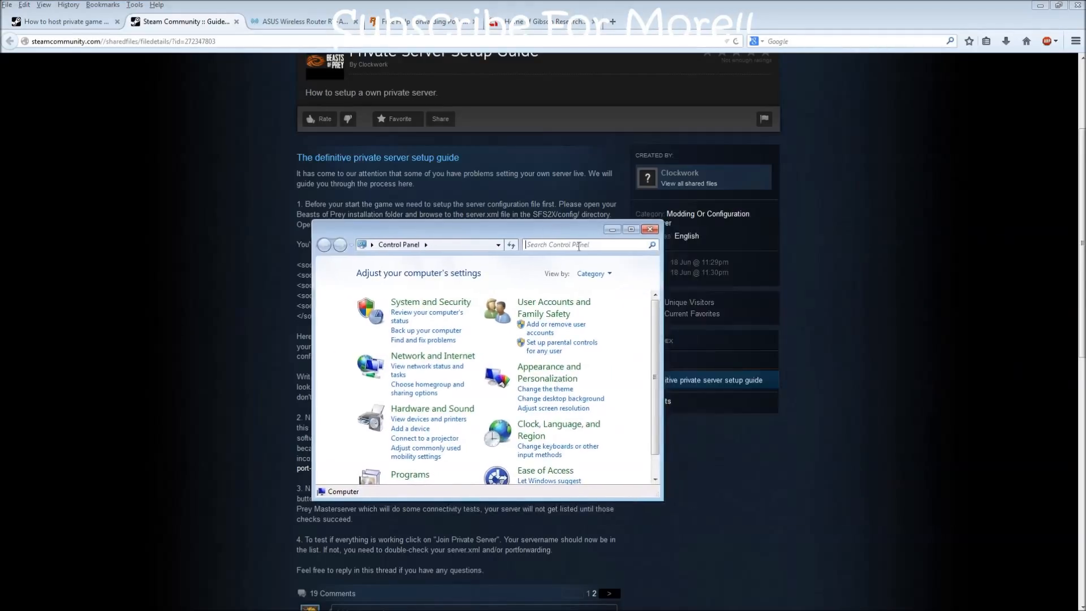
click(581, 247)
text(firewall)
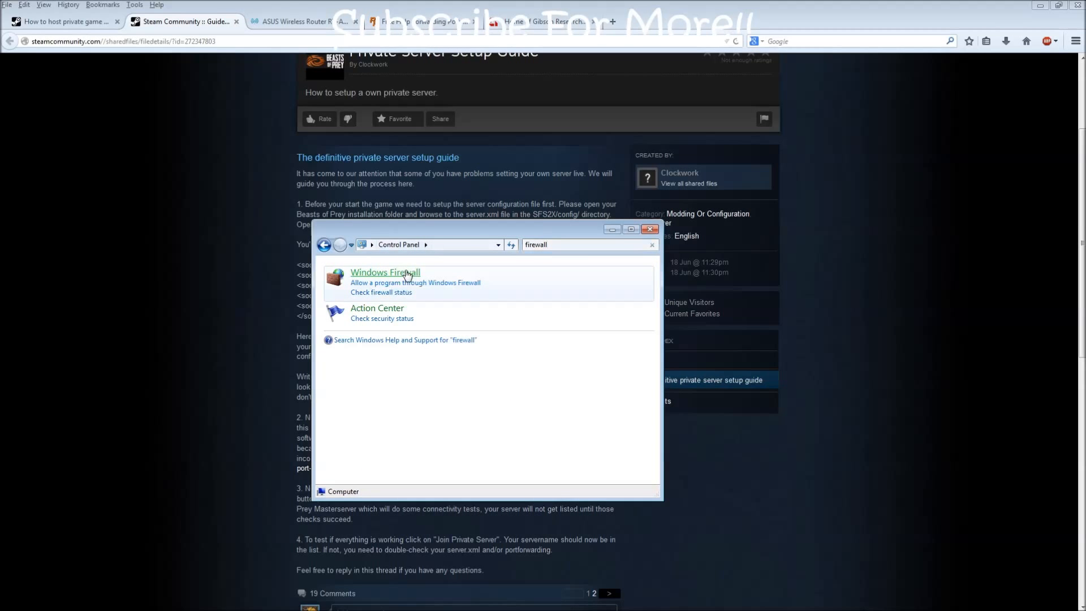
click(334, 280)
click(368, 359)
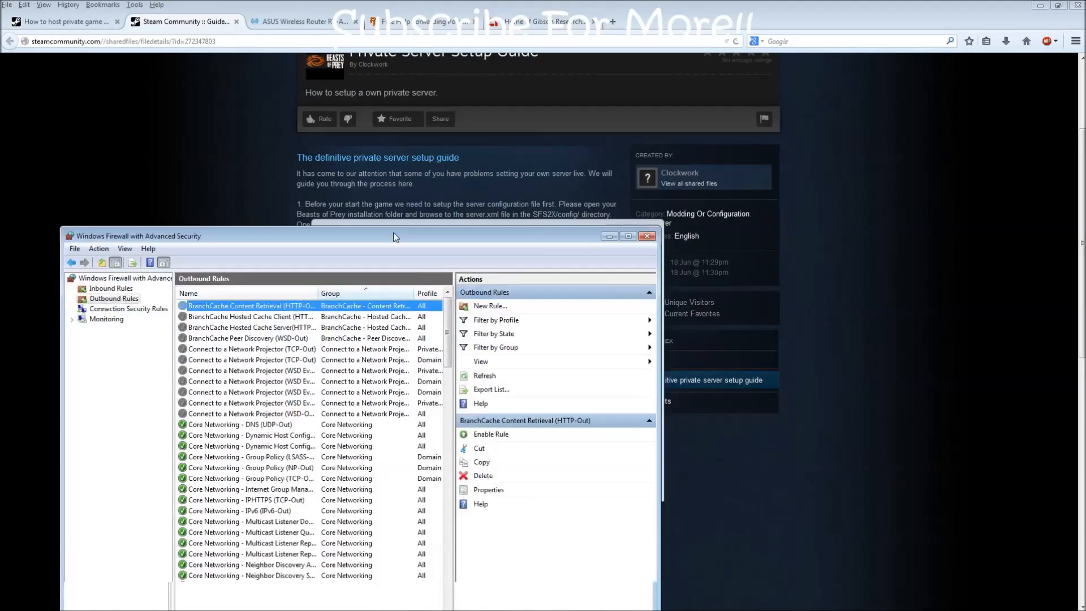
Start a new inbound firewall port rule that applies to TCP on specific local port 9933
drag(393, 233, 551, 141)
click(269, 200)
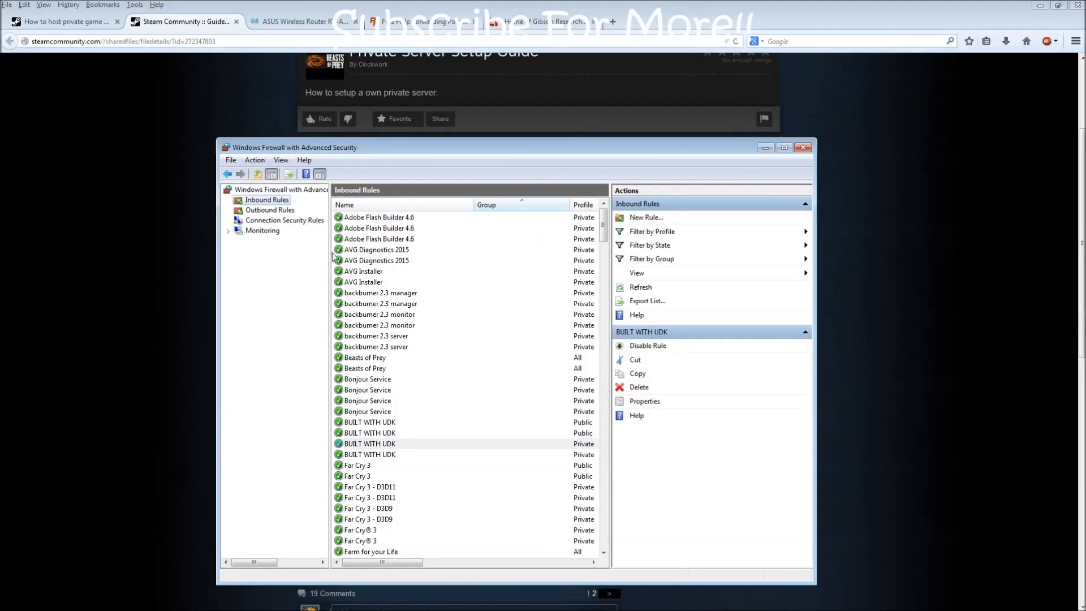
click(647, 219)
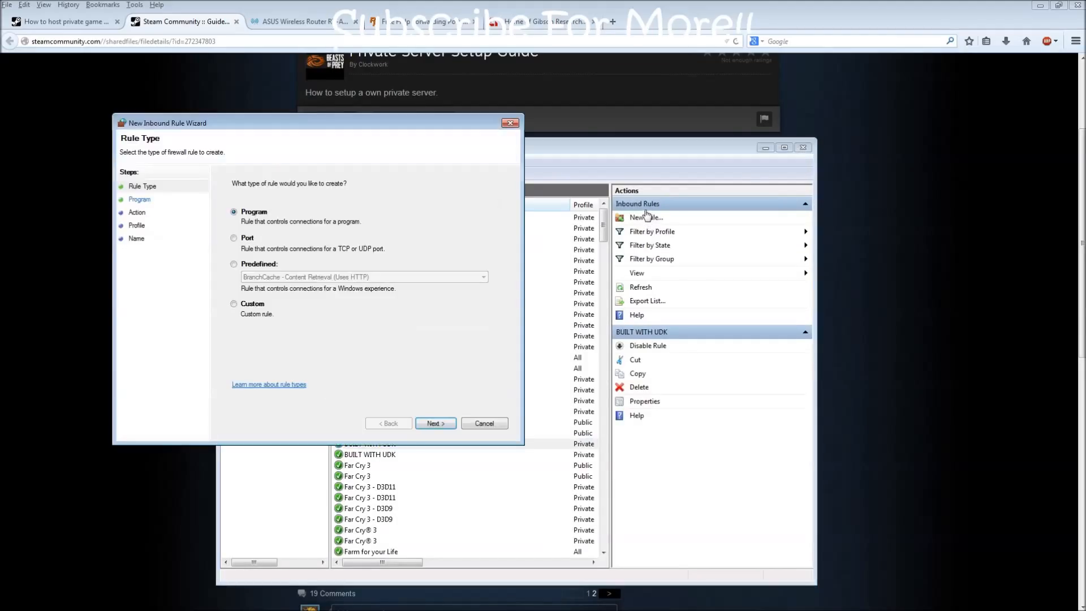
click(234, 238)
click(435, 424)
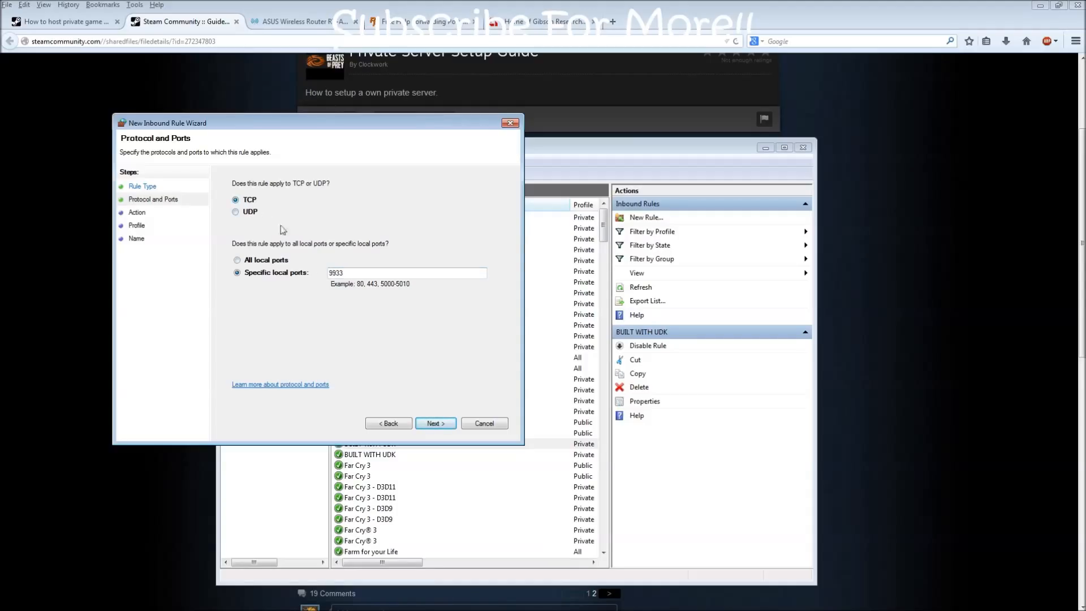
click(434, 423)
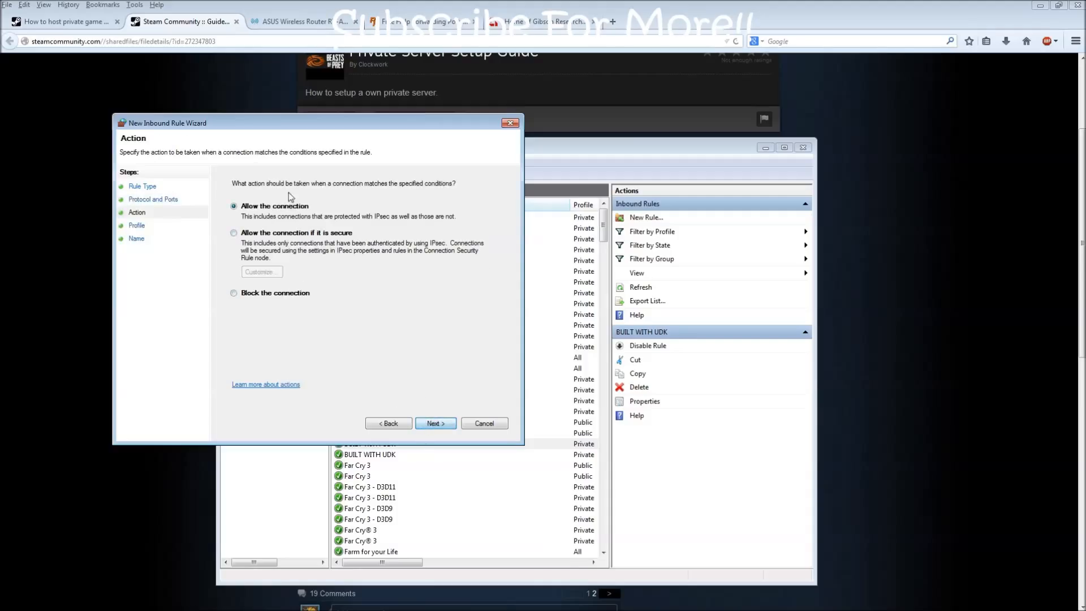
Allow the connection for the domain, private and public profiles and finish the inbound rule under the name BoP_TCP_9933
click(440, 420)
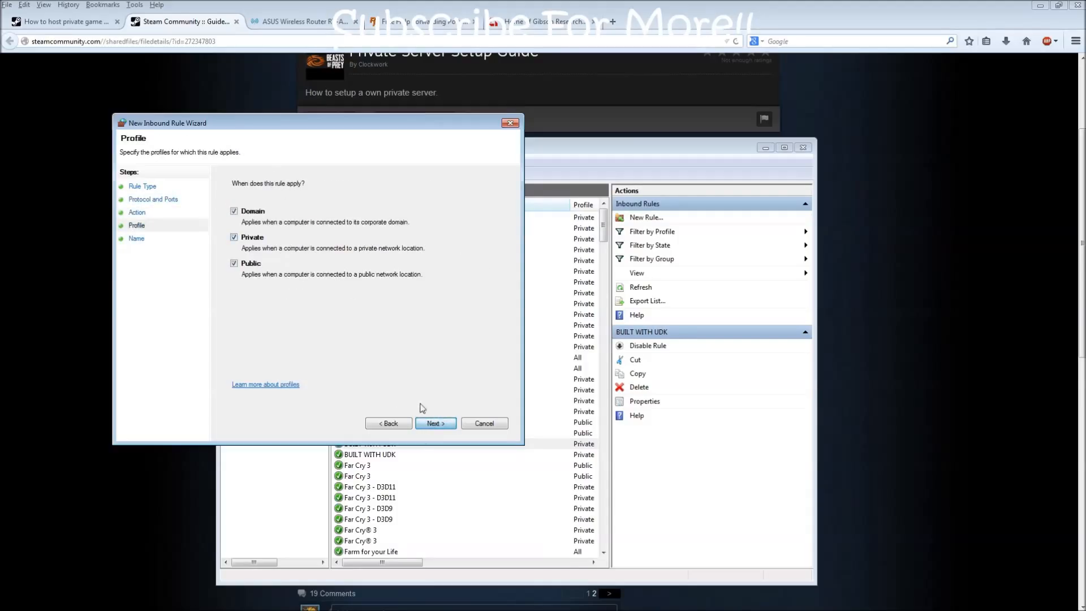
click(433, 424)
text(B)
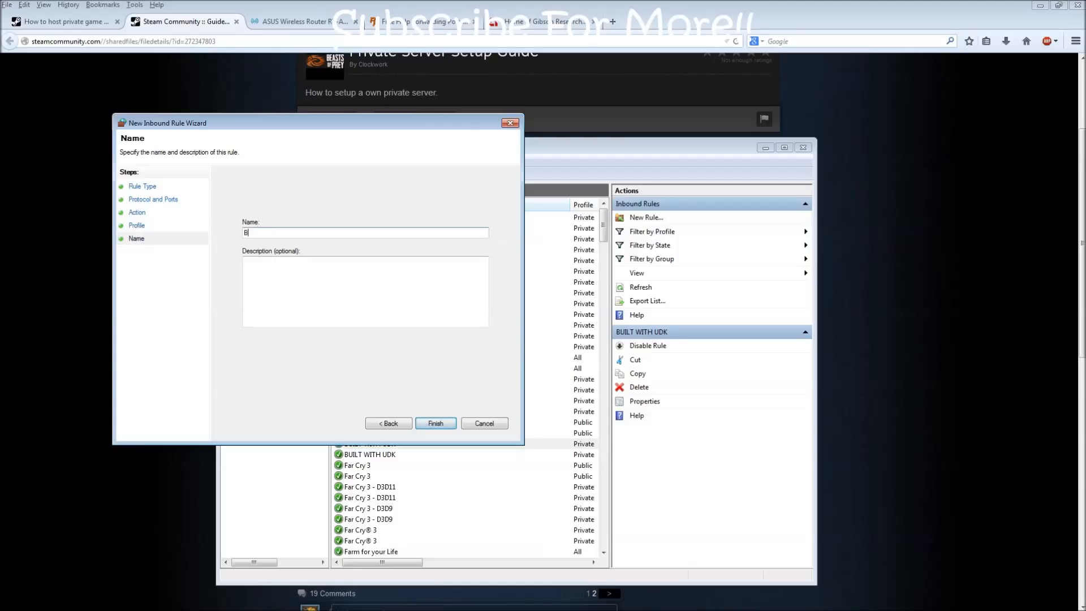
text(oP_TCP_9933)
click(437, 425)
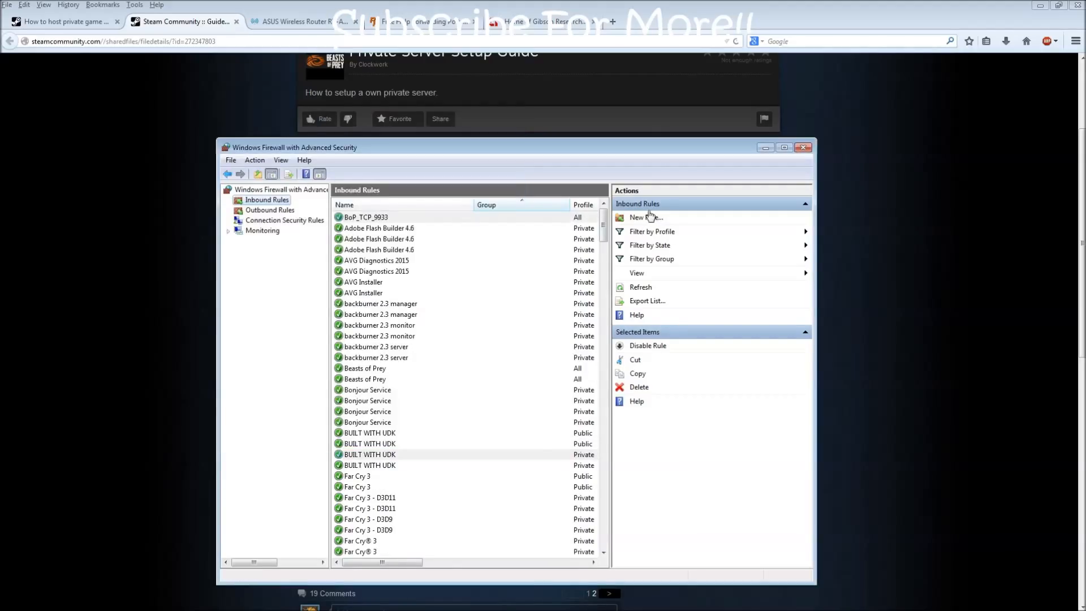
Start a second inbound port rule, this one for UDP on specific local port 9933
click(648, 219)
click(255, 250)
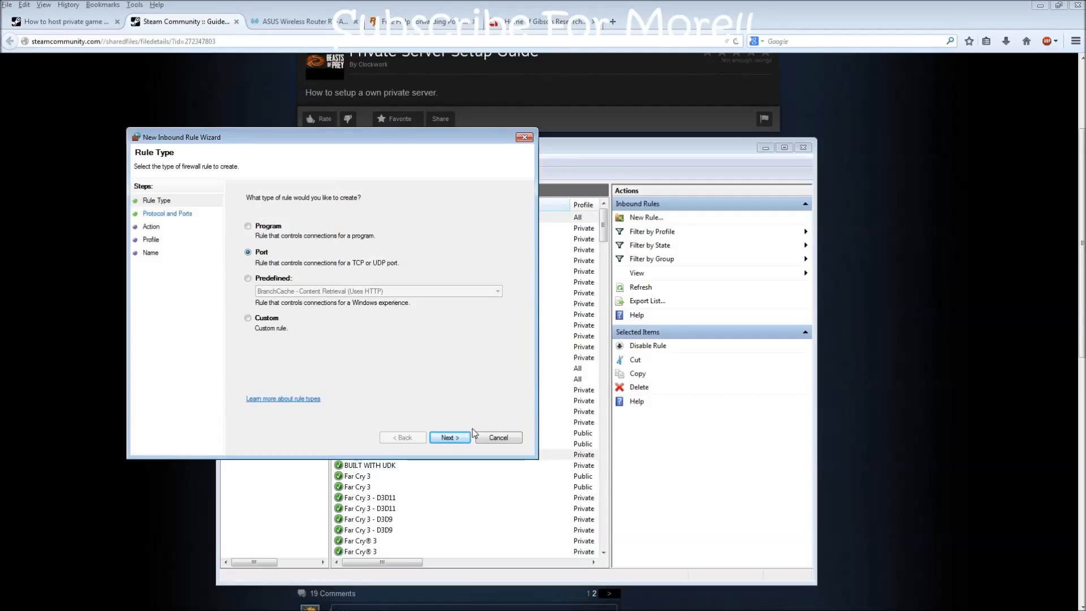
click(452, 436)
click(262, 226)
click(374, 287)
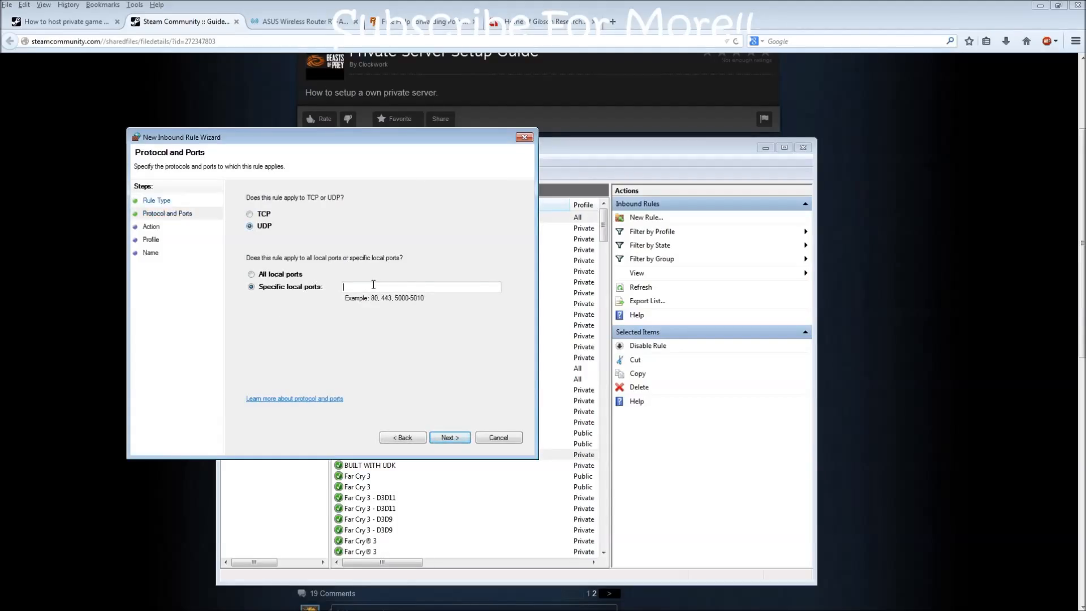
text(9933)
click(434, 439)
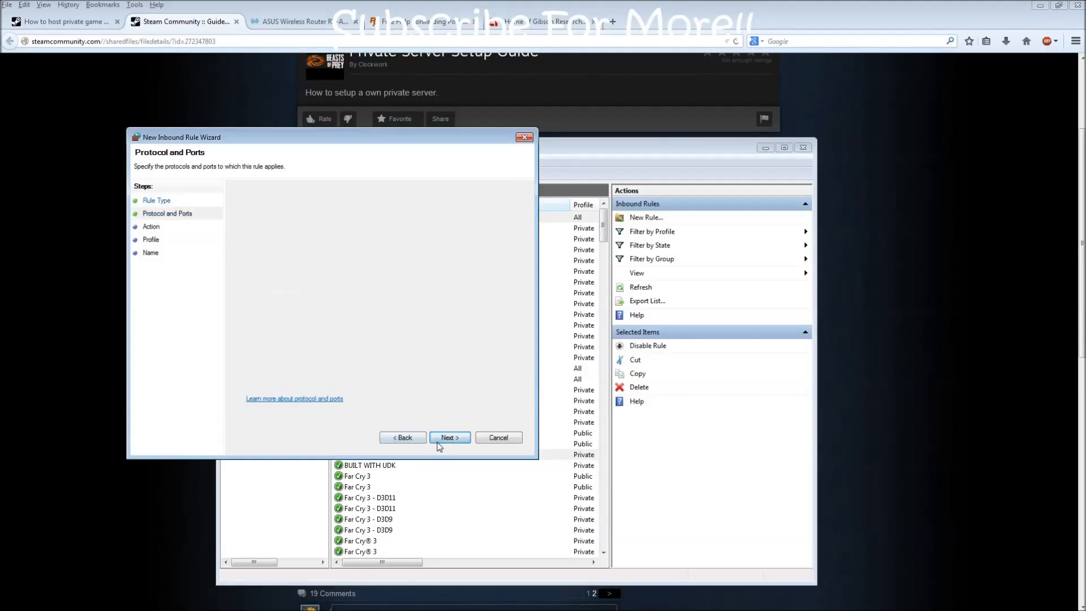
Keep the connection allowed with the default profiles and finish the inbound UDP rule under the name BoP_UDP_9933
click(444, 440)
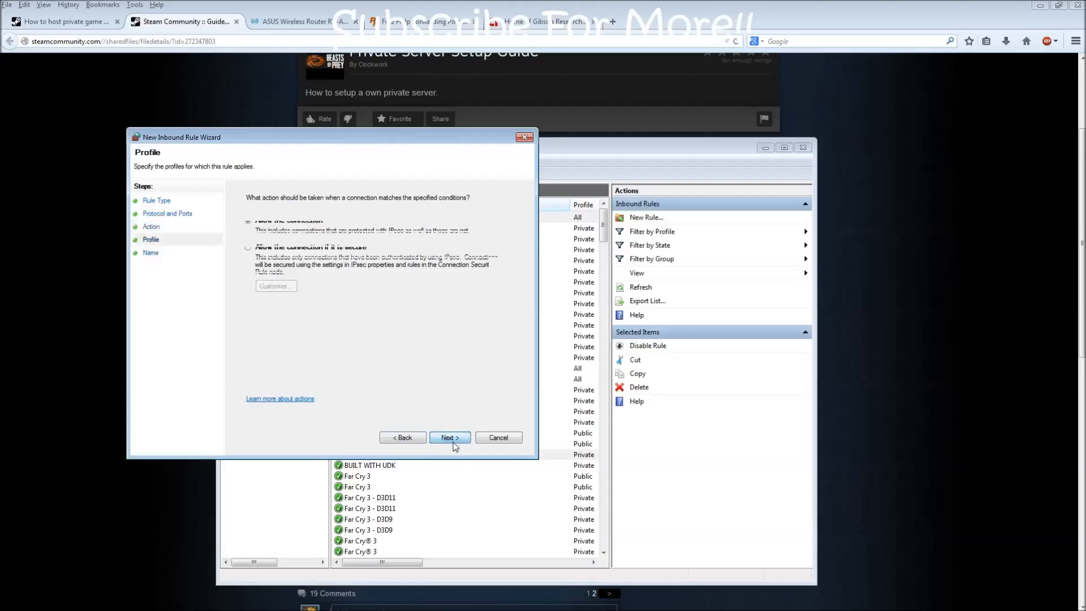
click(454, 442)
text(BoP_TCP_9933)
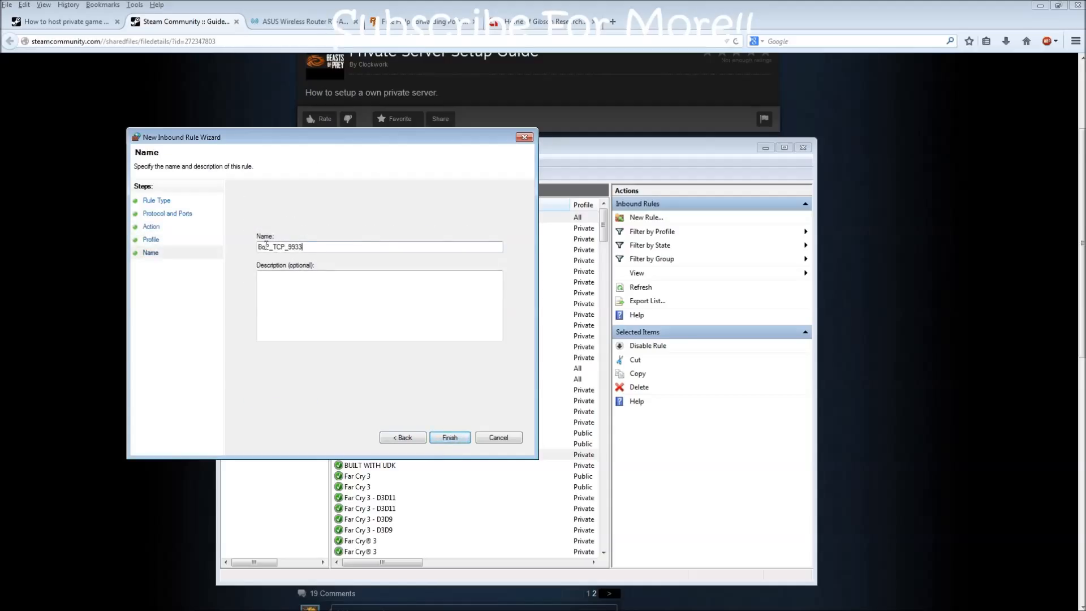
key(Delete)
key(Delete)
key(Delete)
text(UDP)
click(449, 437)
Start a new outbound port rule that applies to TCP on specific remote port 9933
click(270, 209)
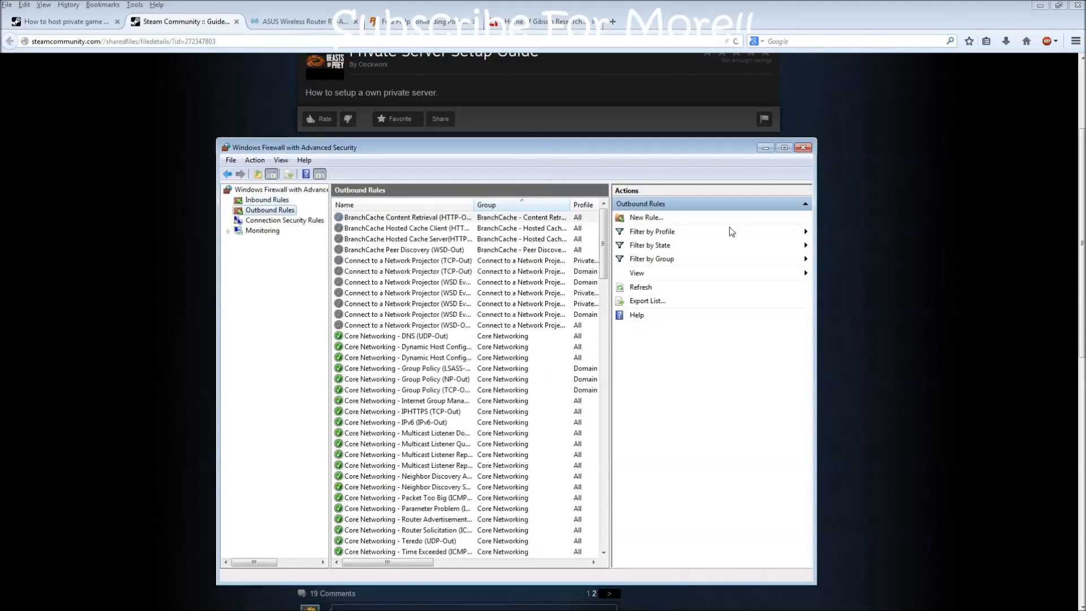
click(647, 217)
click(276, 266)
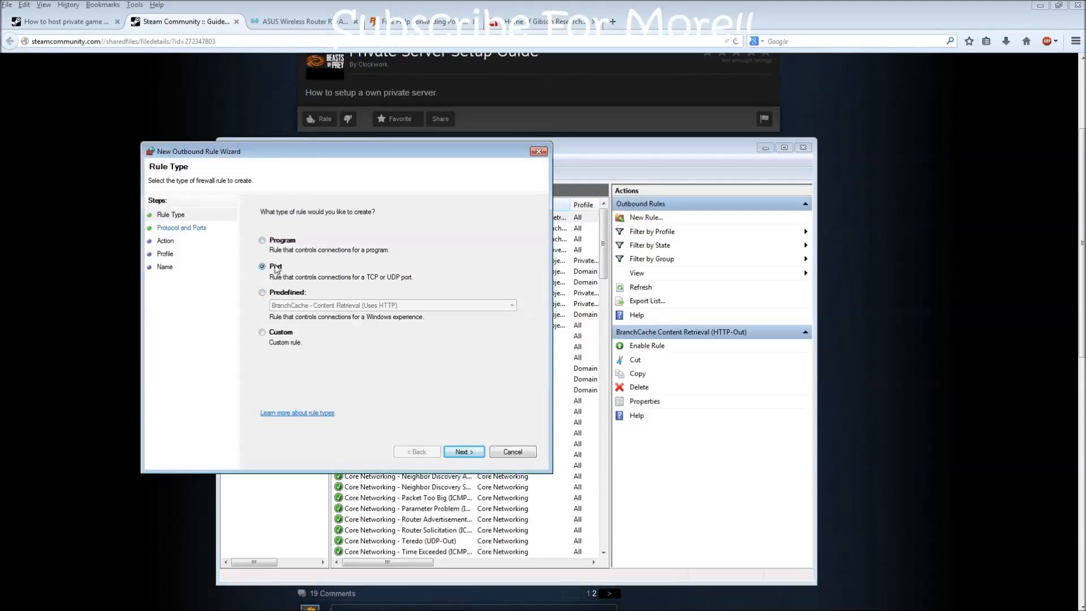
drag(413, 154, 441, 232)
drag(349, 230, 391, 176)
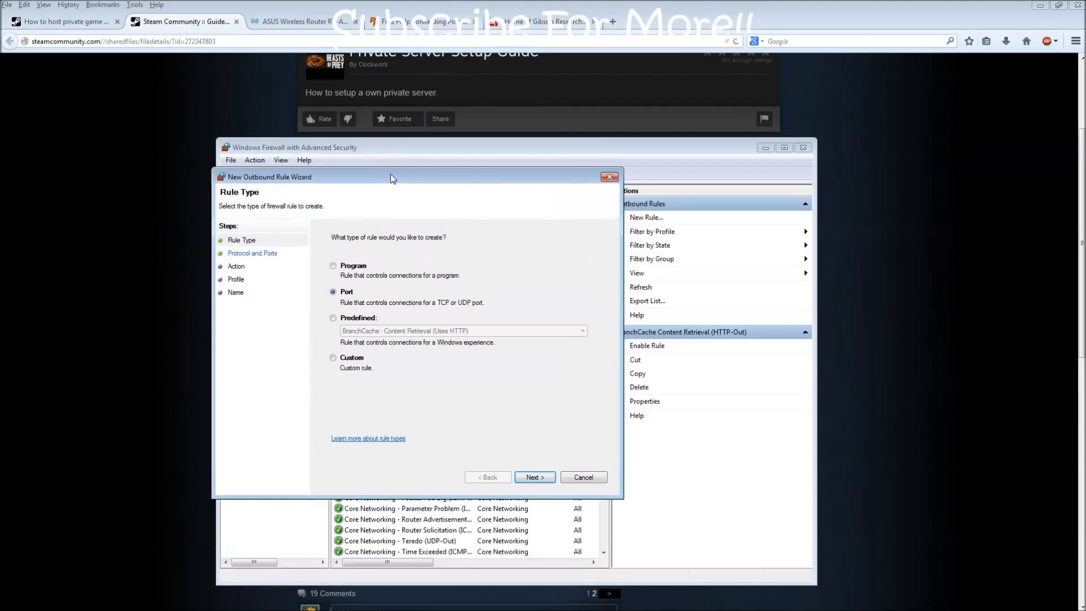
click(535, 477)
click(362, 327)
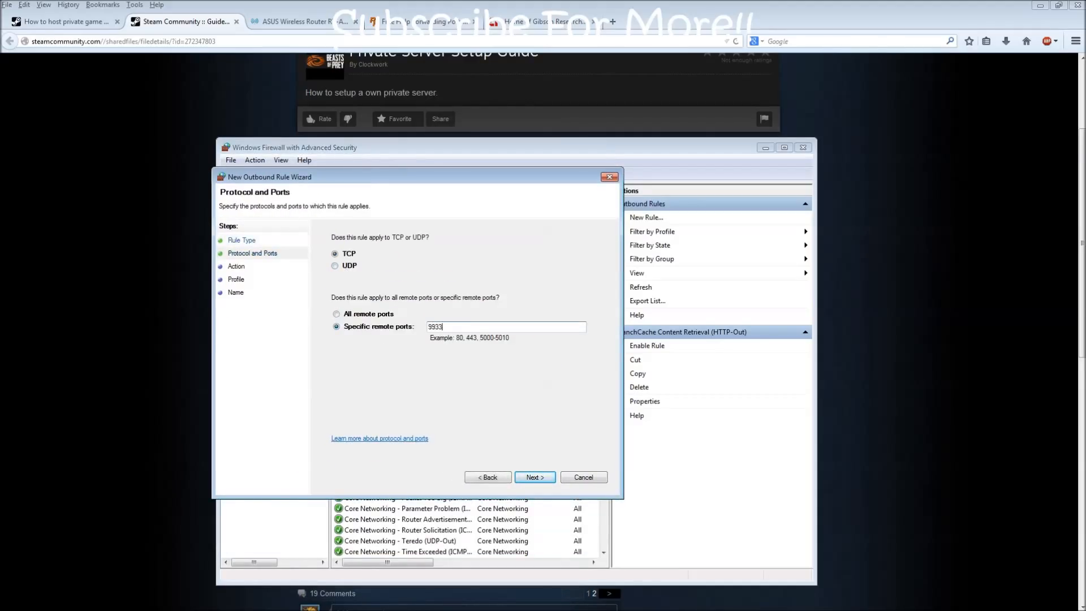
click(521, 477)
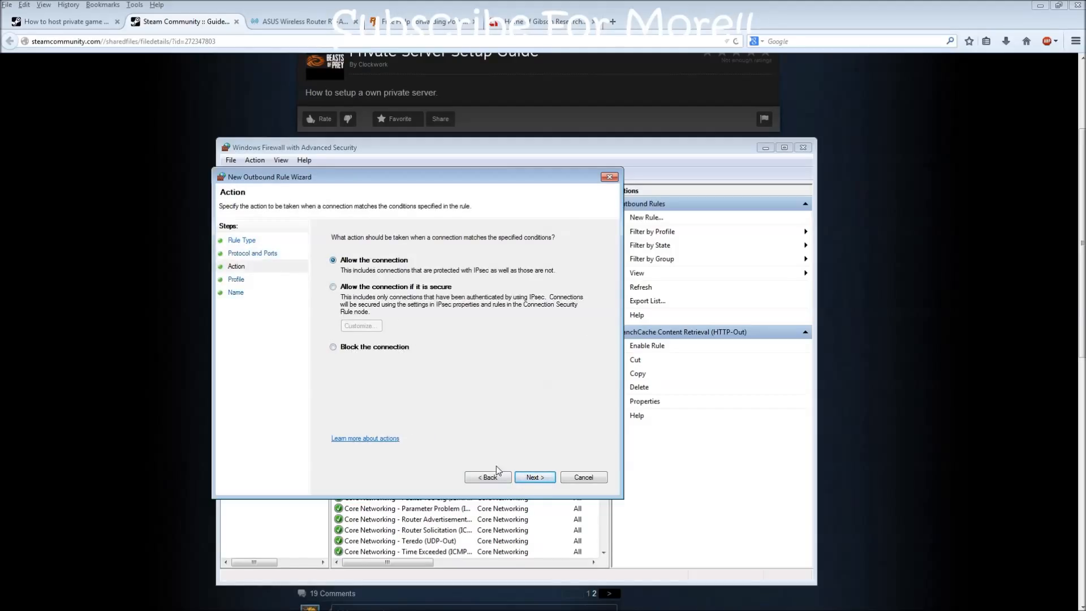
Allow the connection in the outbound TCP rule, keep the default profiles and finish it with the name BoP_TCP_9933
click(532, 478)
click(534, 477)
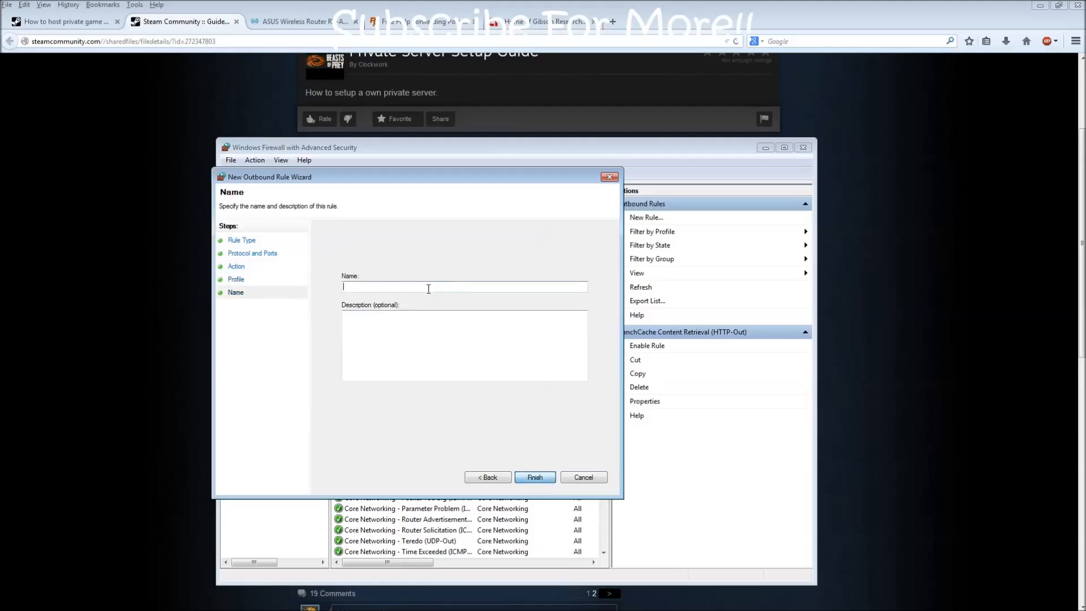
text(BoP_TCP_9933)
click(546, 481)
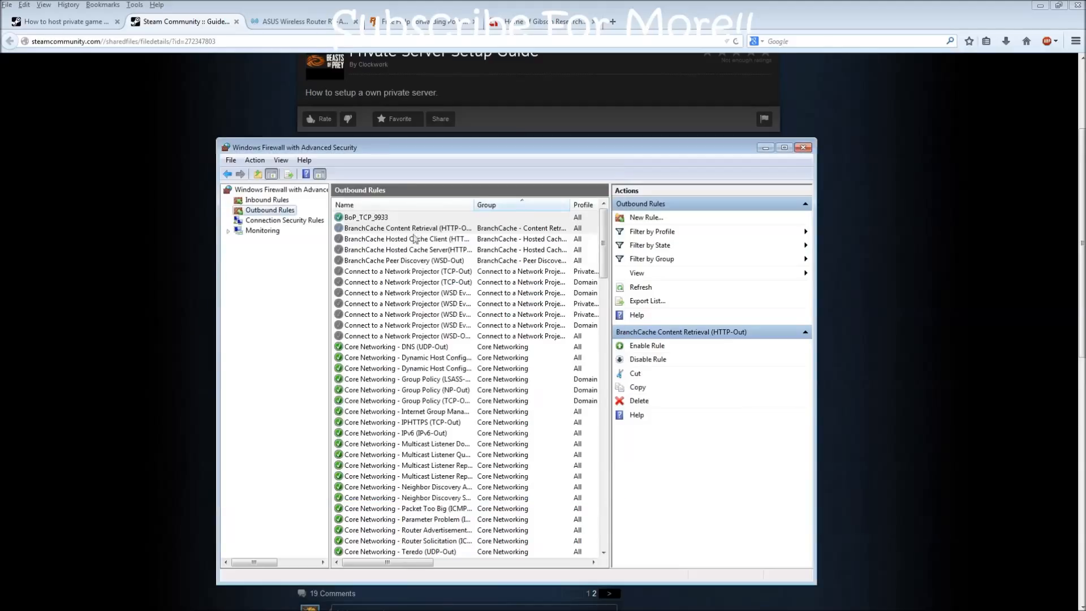
Start another outbound port rule, set to UDP on specific remote port 9933
click(647, 217)
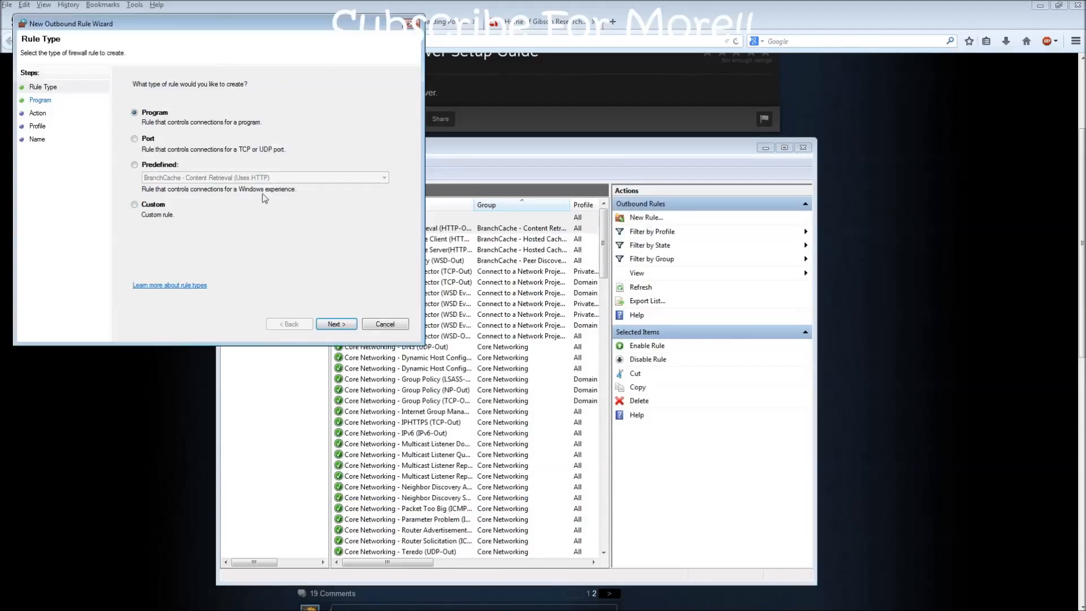
click(156, 140)
drag(249, 42, 455, 188)
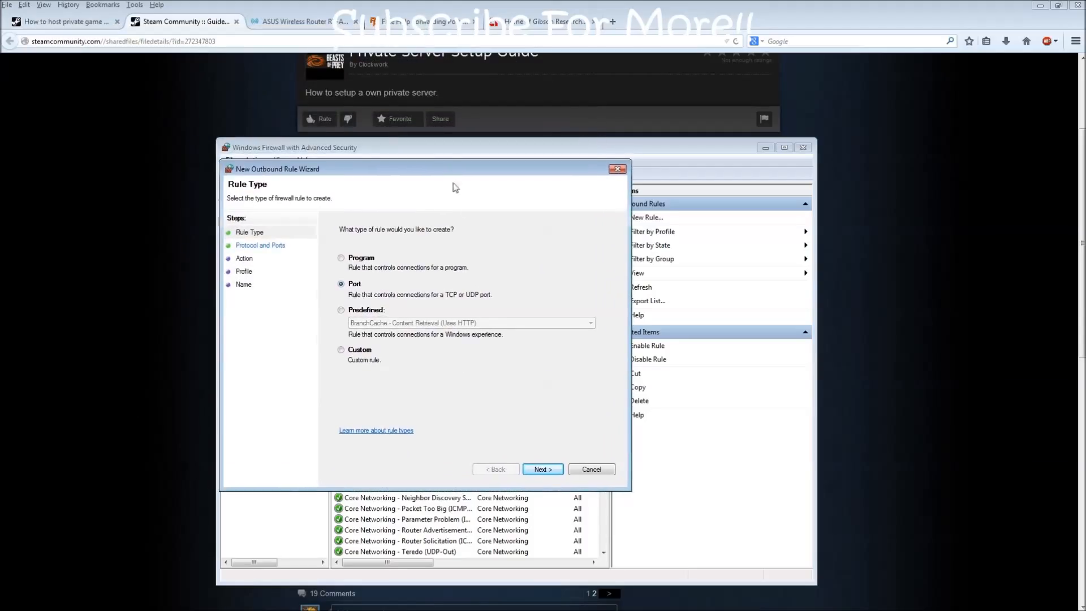
click(542, 470)
click(343, 258)
click(486, 321)
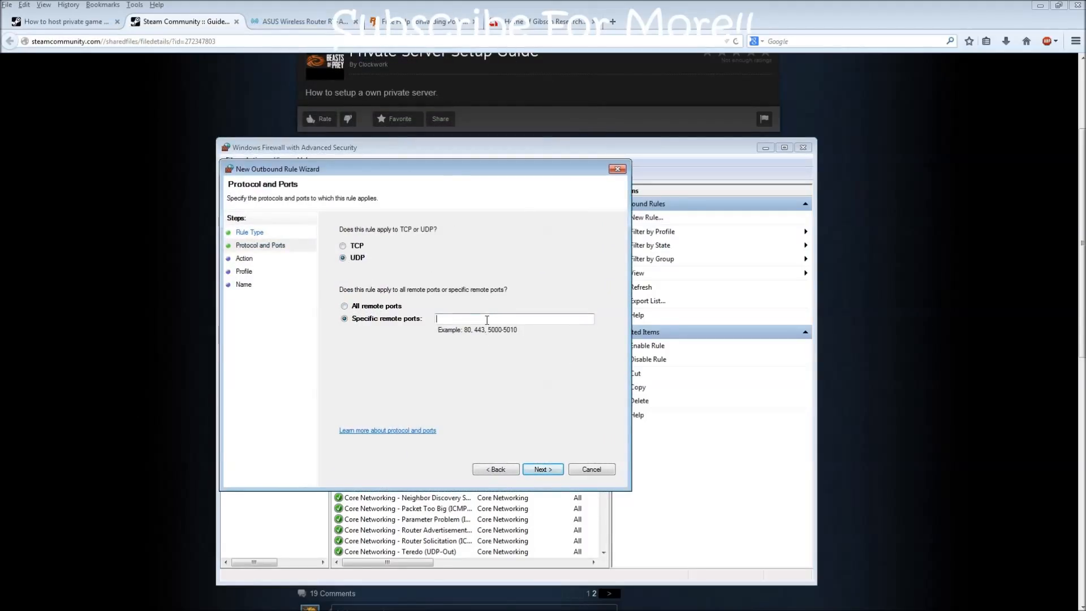
text(9933)
click(543, 469)
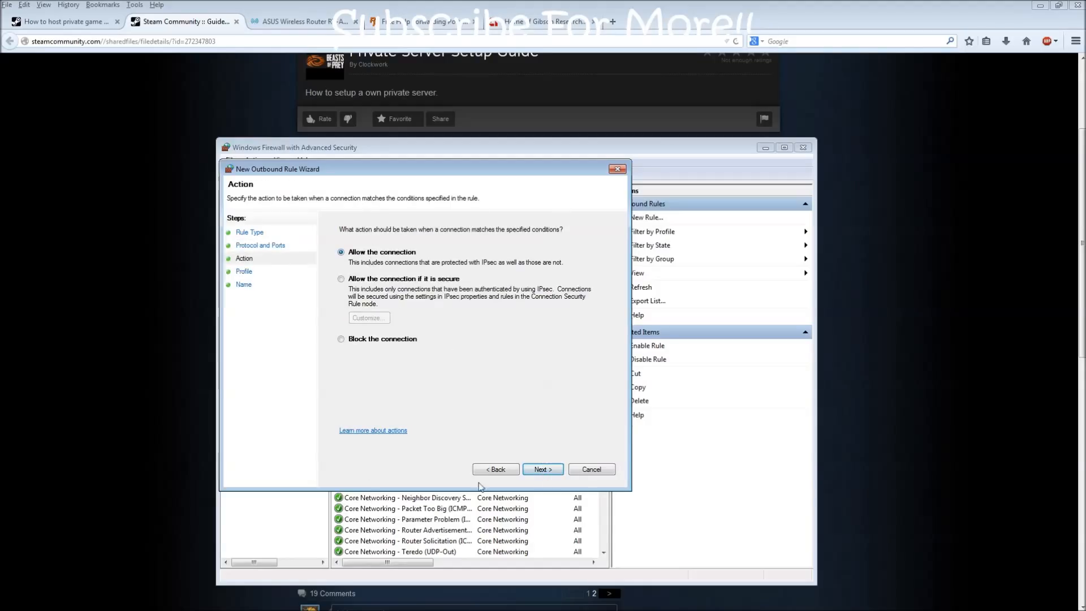
Allow the connection in the outbound UDP rule, keep the default profiles and finish it with the name BoP_UDP_9933
click(547, 473)
click(538, 470)
text(BoP_TCP_9933)
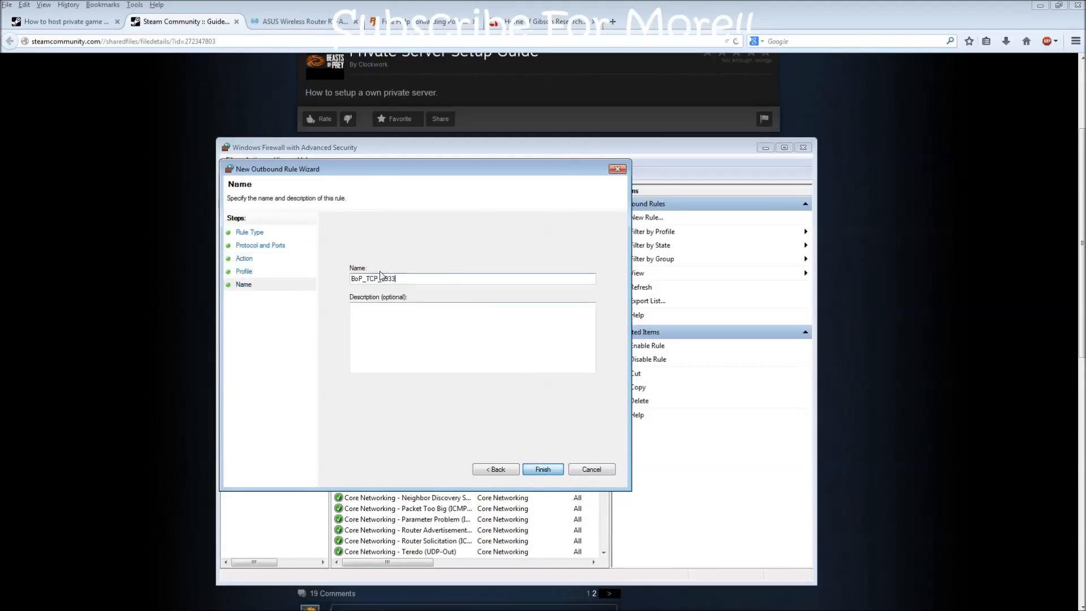
click(367, 278)
key(Delete)
key(Delete)
text(UD)
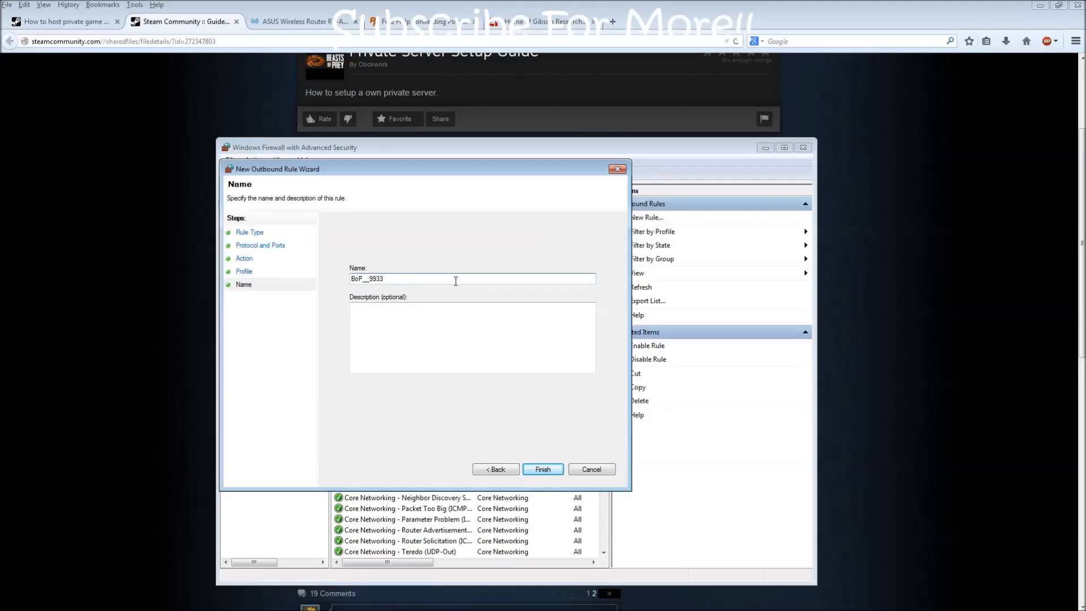
key(Return)
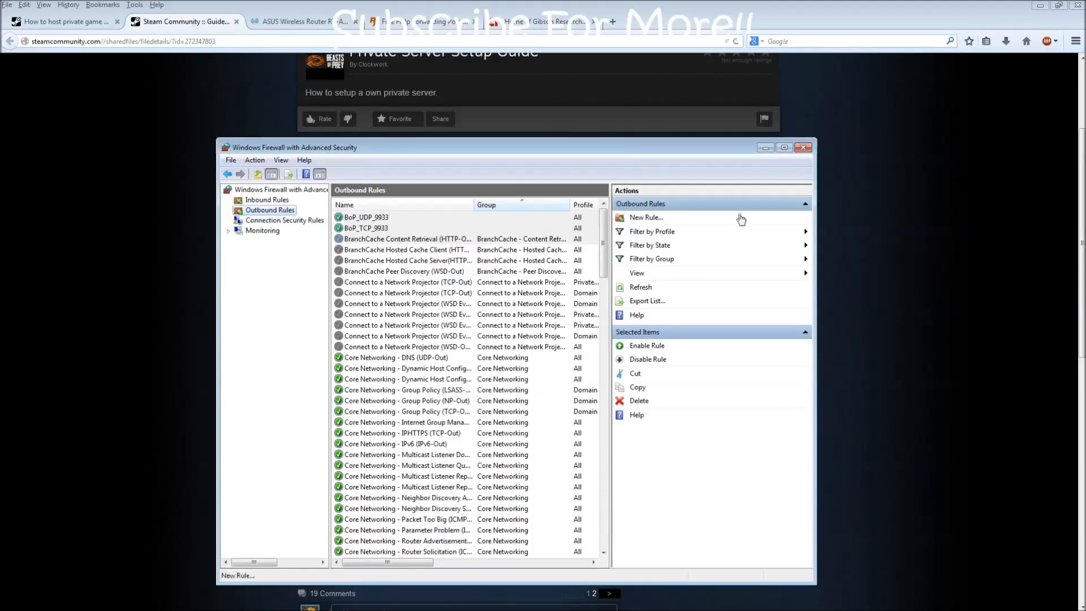
Close the firewall windows and reread the Steam guide's instructions on the server.xml addresses and router port forwarding
click(803, 147)
click(649, 229)
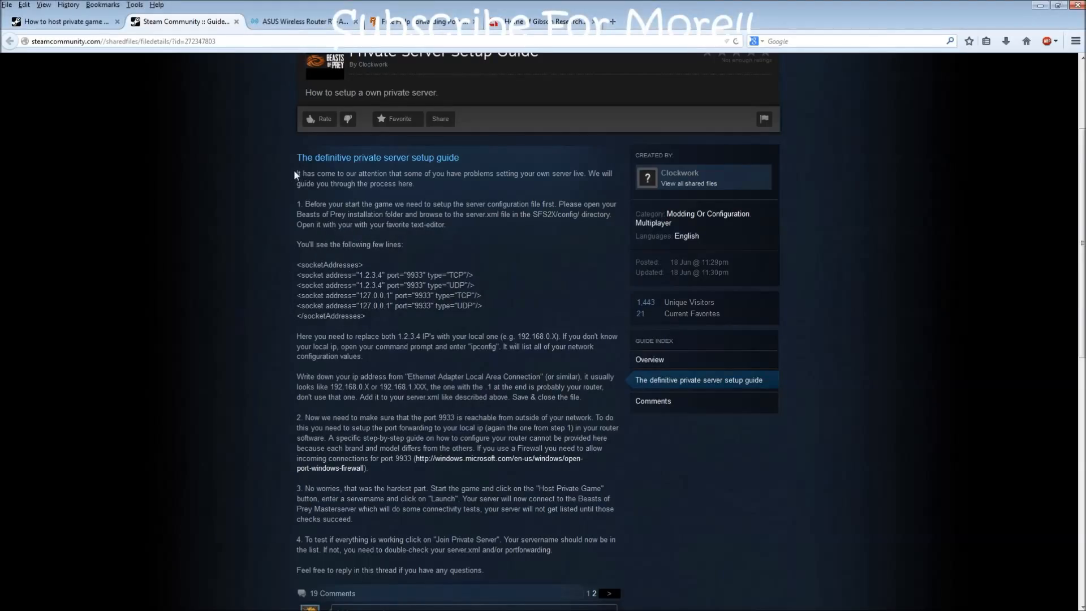
drag(295, 173, 415, 286)
click(414, 285)
drag(329, 205, 388, 327)
click(485, 294)
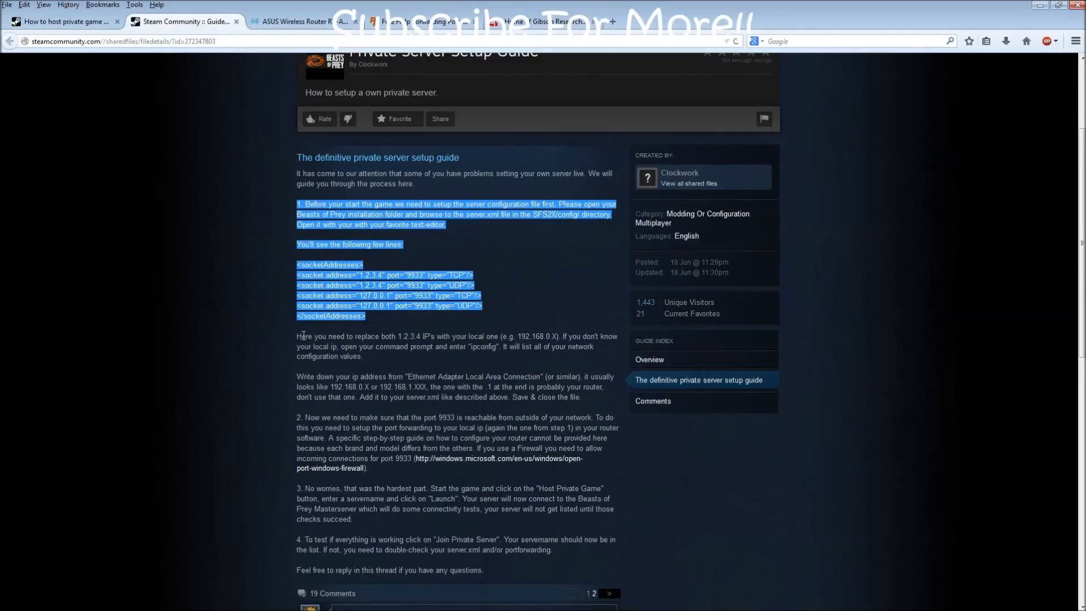
click(357, 336)
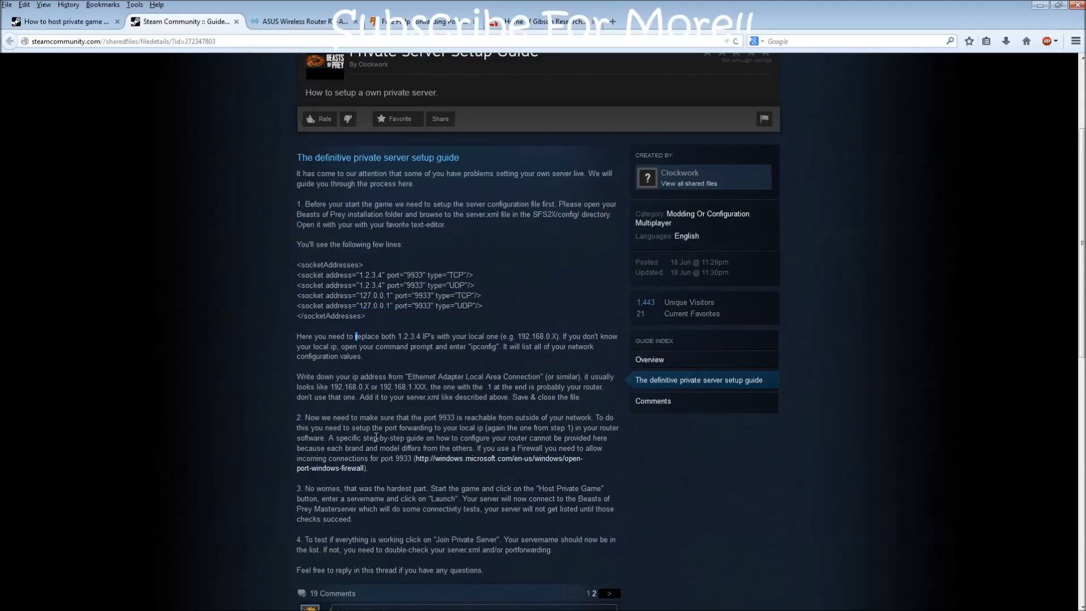
drag(383, 437, 492, 438)
scroll(486, 435, down, 2)
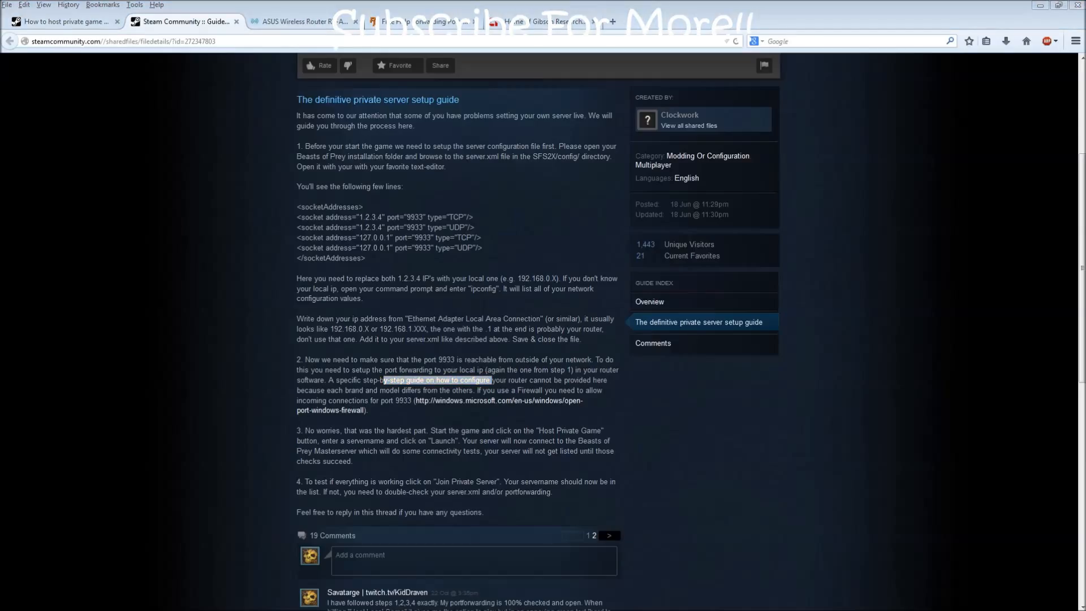
click(867, 328)
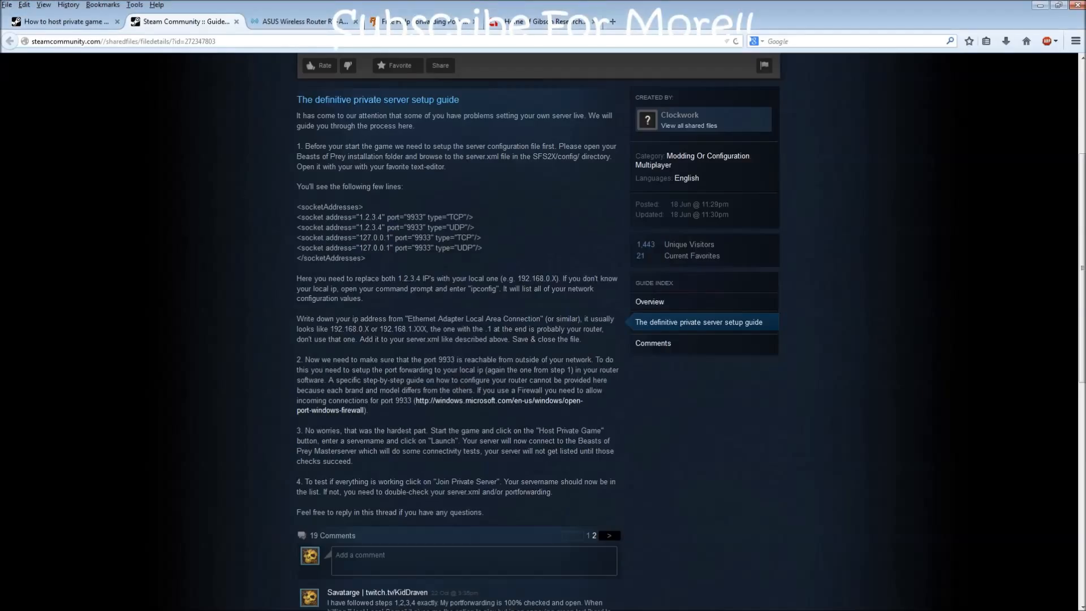
Open the wireless connection's details from the Network and Sharing Center to look up the local IPv4 address and default gateway
key(alt+Tab)
drag(490, 229, 401, 182)
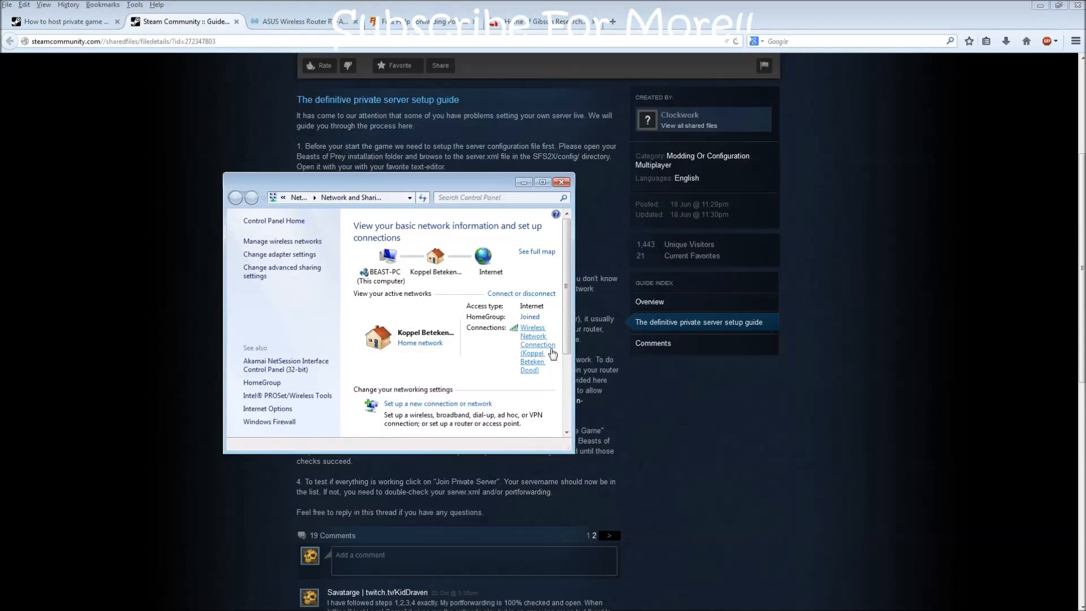
drag(571, 451, 779, 498)
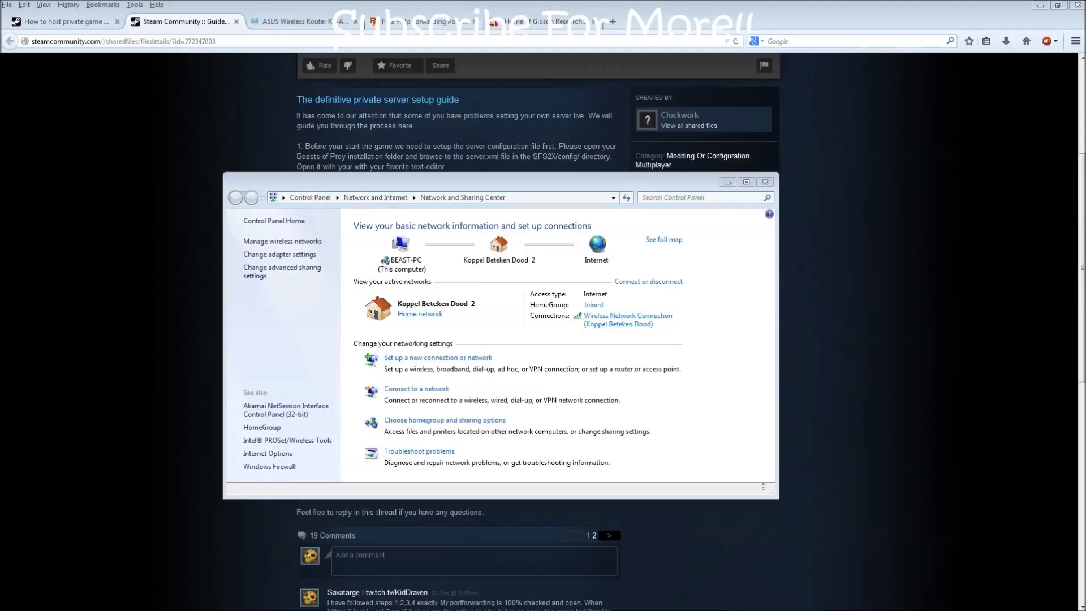
drag(743, 262, 584, 200)
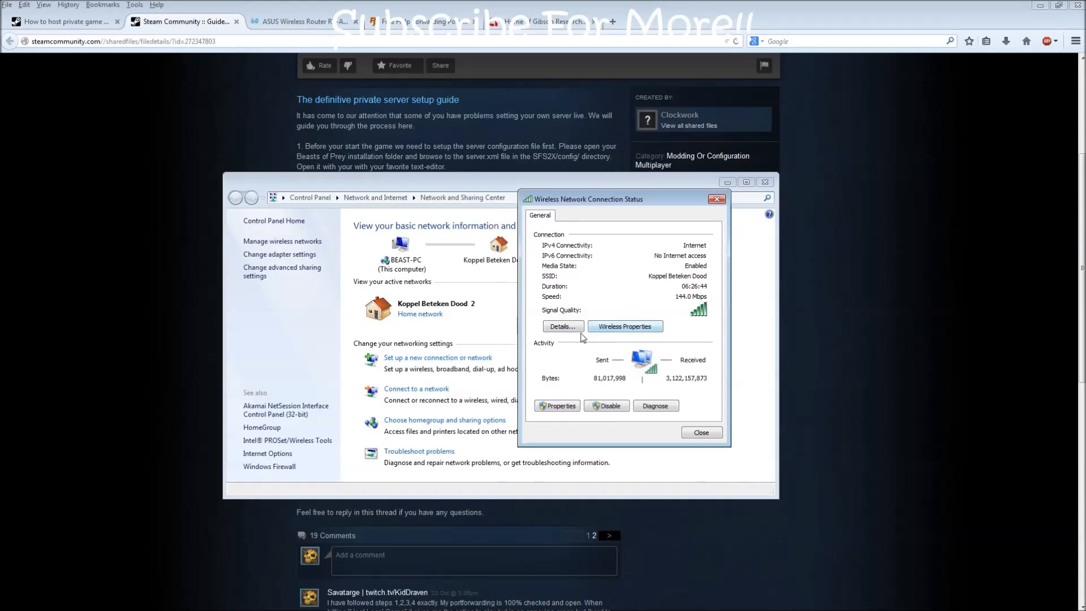
click(568, 328)
drag(633, 211, 399, 219)
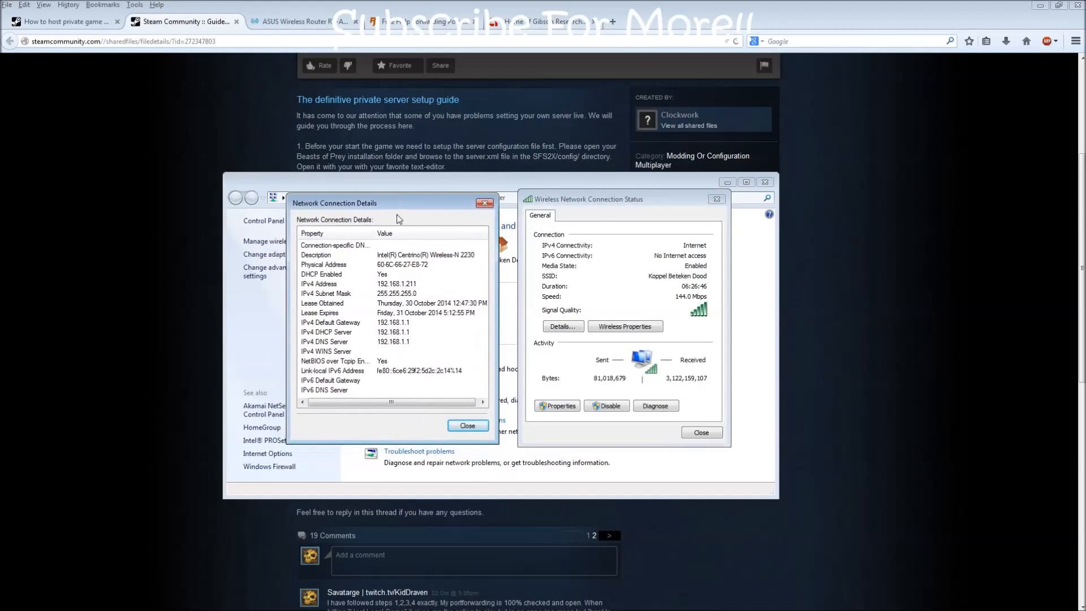
Look up the IPv4 default gateway in the connection details and switch to the router's admin page at 192.168.1.1
click(372, 324)
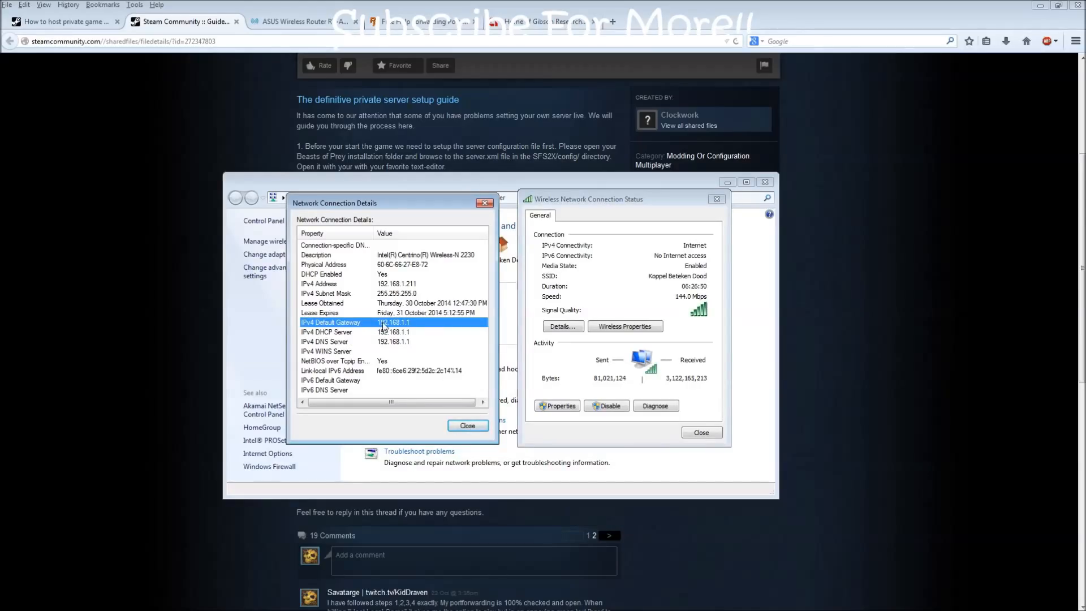
click(320, 22)
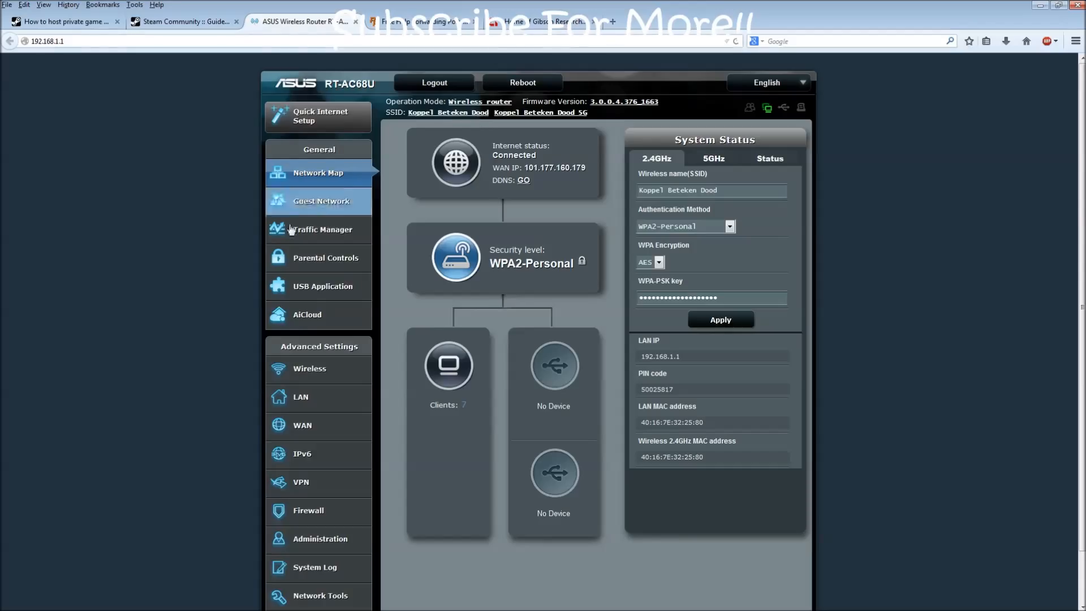
Open portforward.com's router port forwarding guides and examine the list of router manufacturers
click(414, 27)
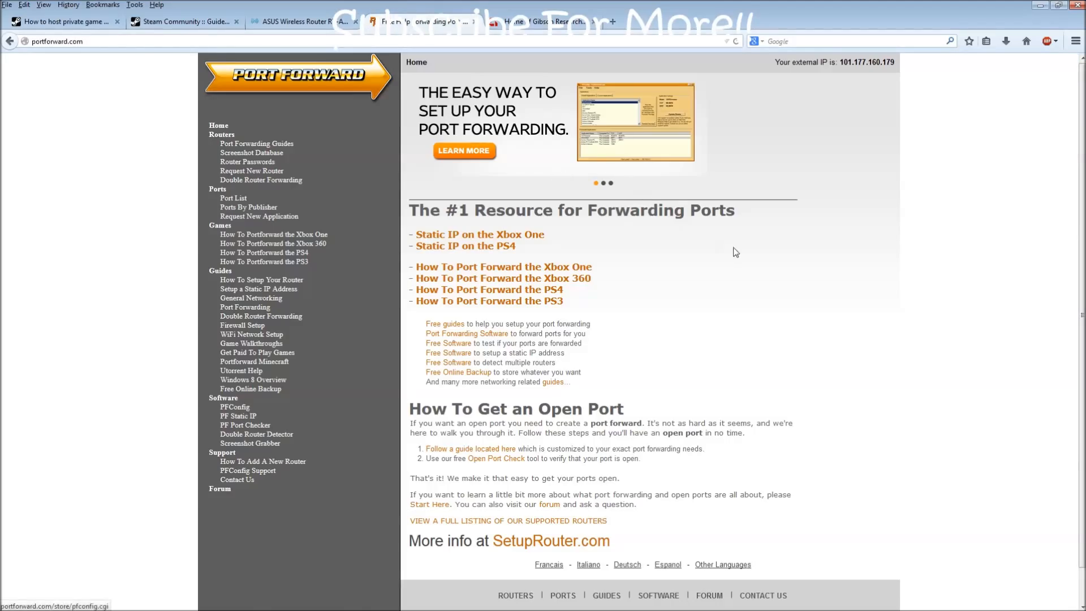
scroll(578, 417, down, 1)
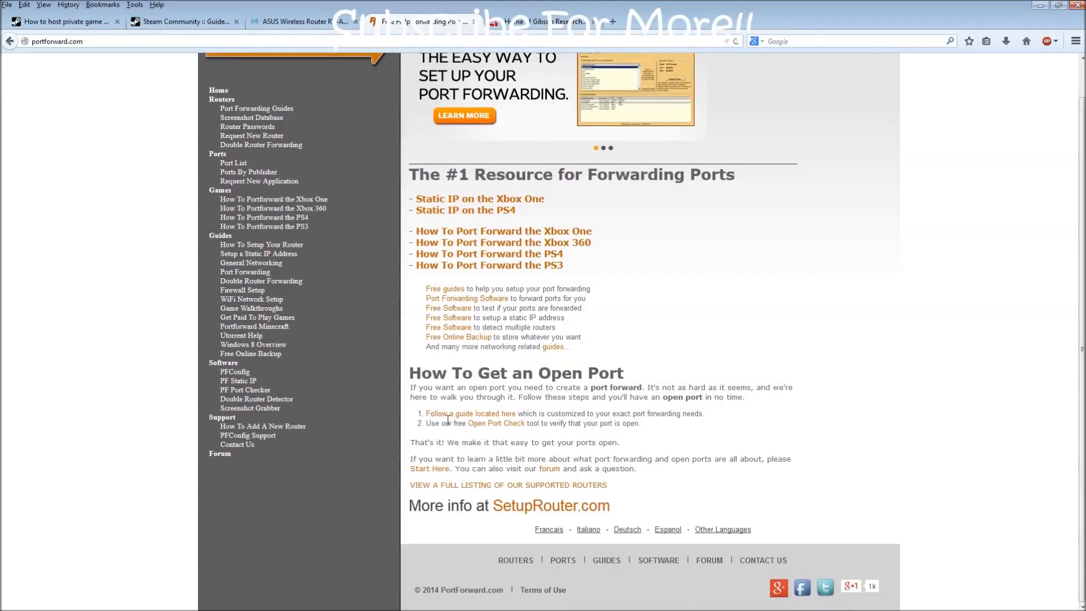
click(483, 418)
scroll(506, 322, down, 10)
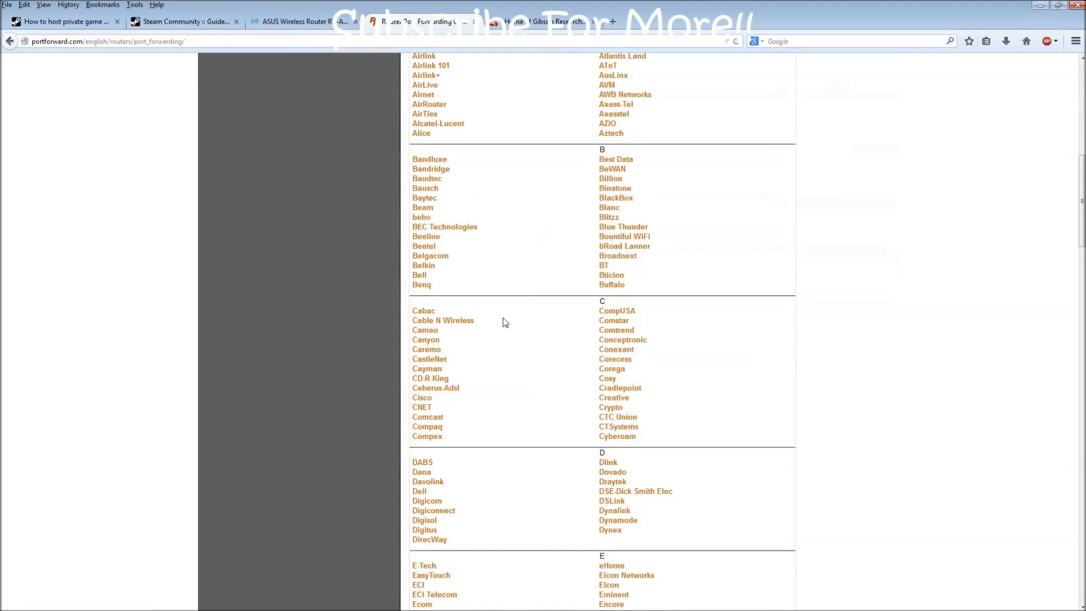
scroll(448, 170, down, 20)
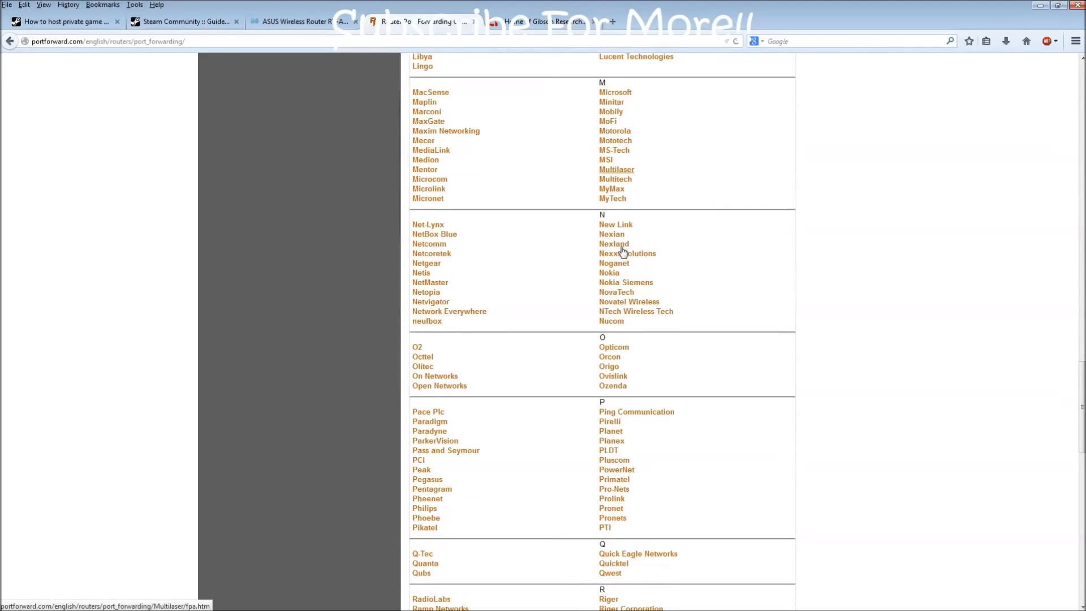
scroll(623, 251, down, 12)
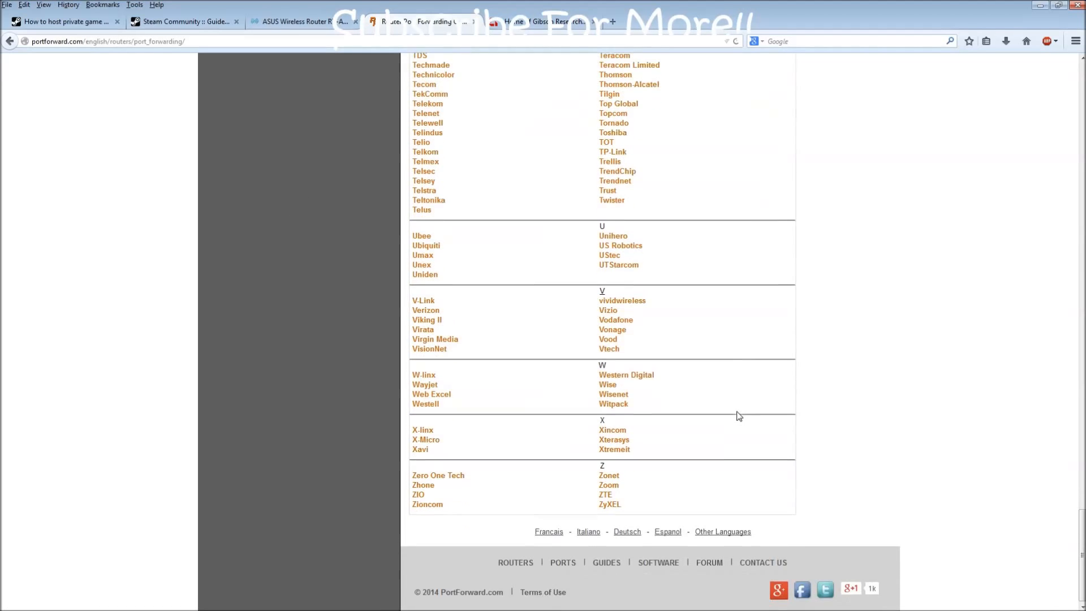
scroll(609, 346, up, 5)
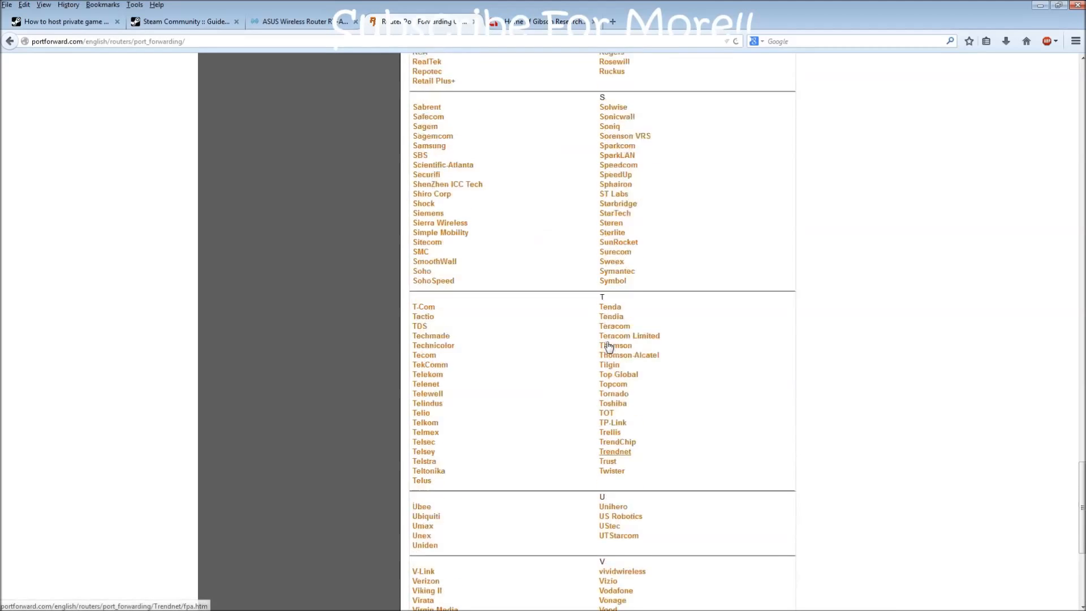
scroll(609, 346, up, 20)
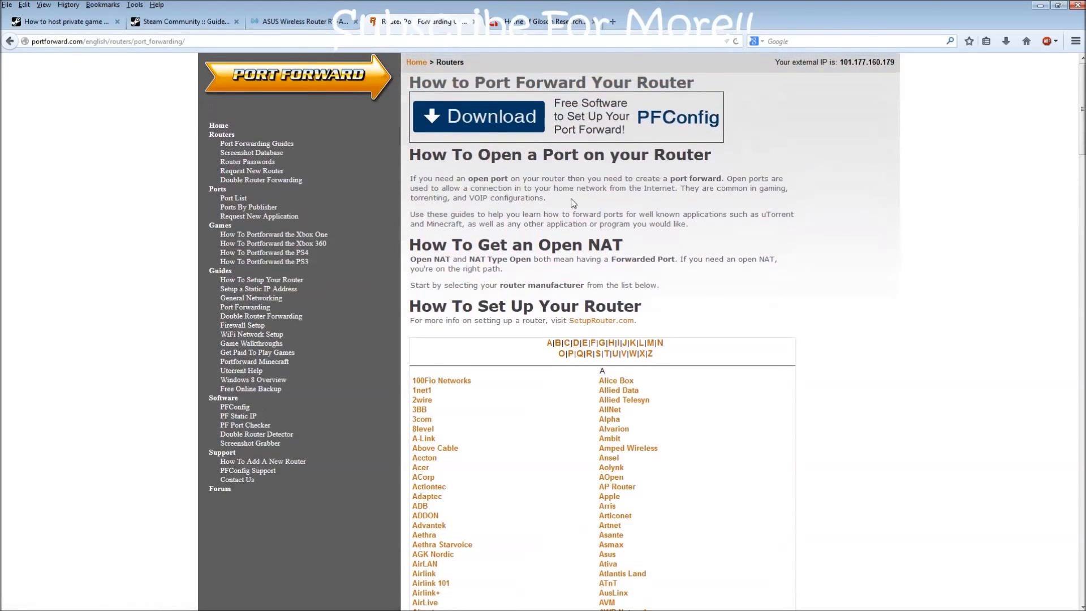
scroll(572, 203, down, 8)
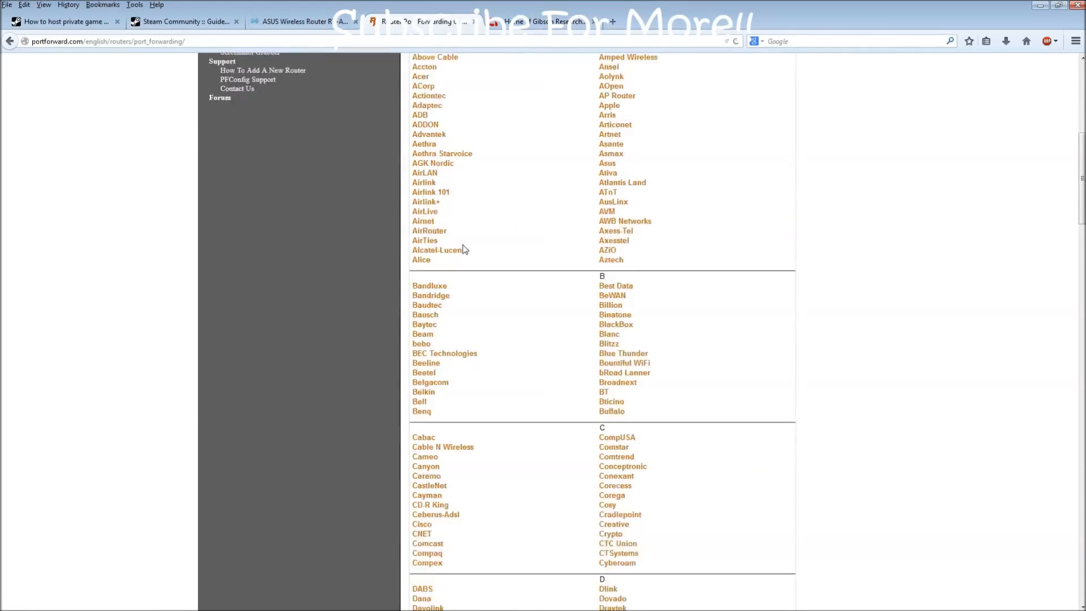
Open the router's WAN Virtual Server / Port Forwarding settings and delete the existing entries from the forwarding list
click(305, 25)
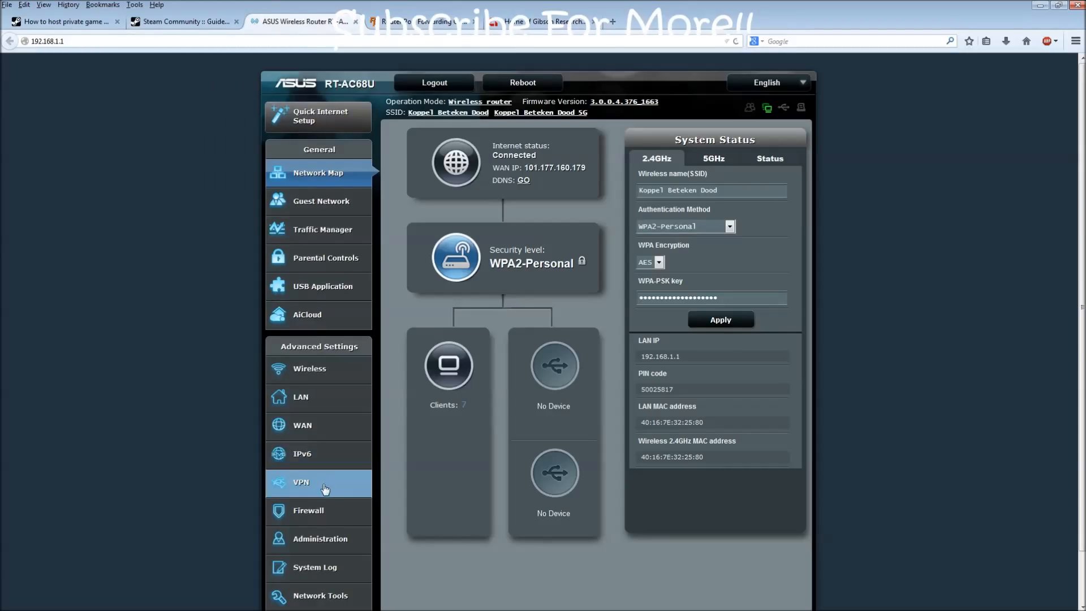
click(320, 424)
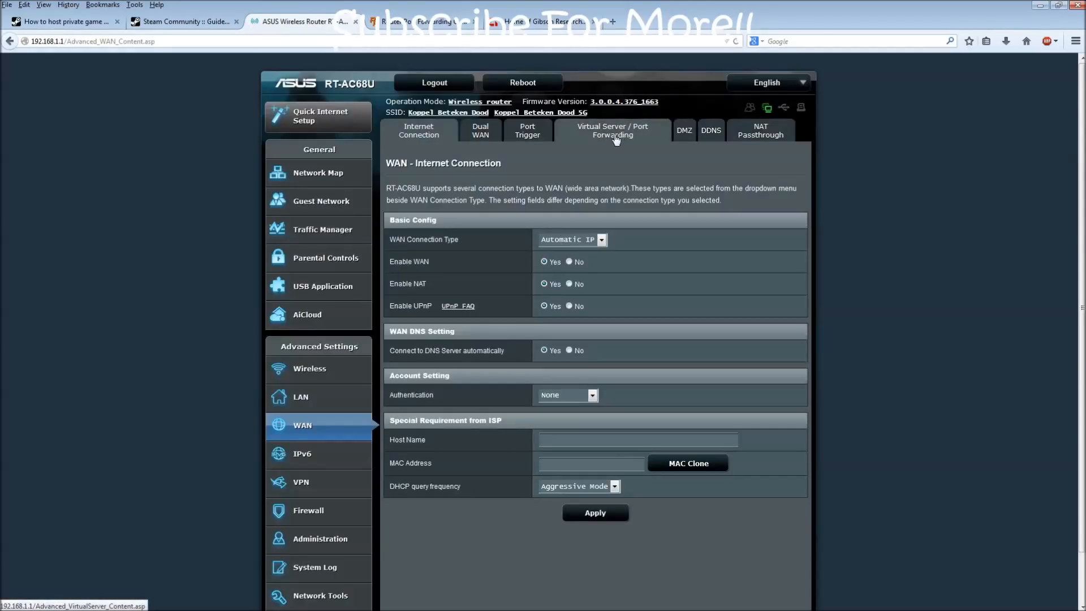
click(616, 136)
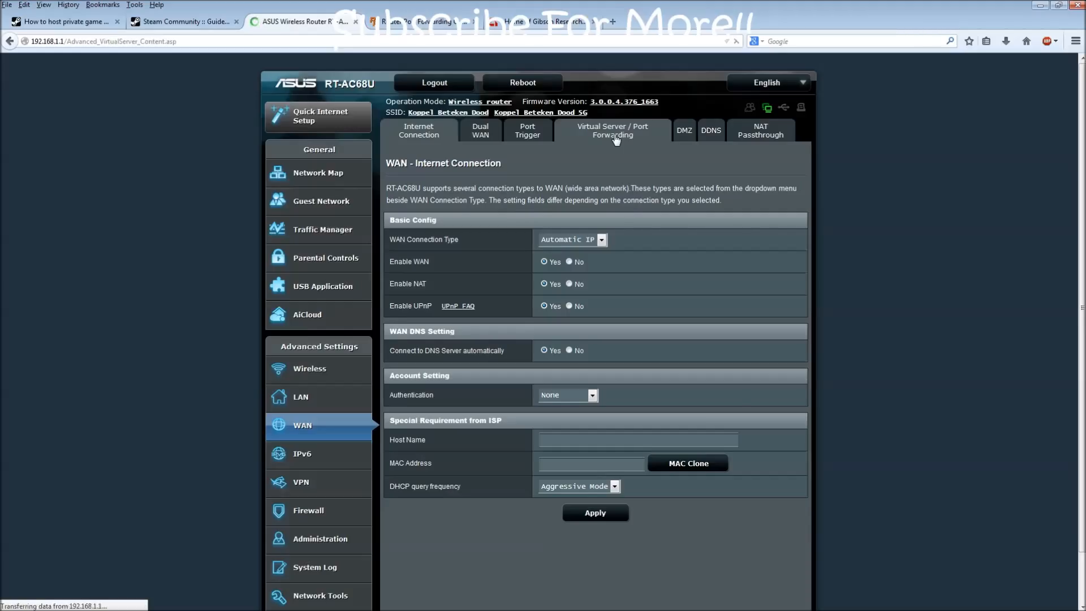
click(777, 519)
click(777, 518)
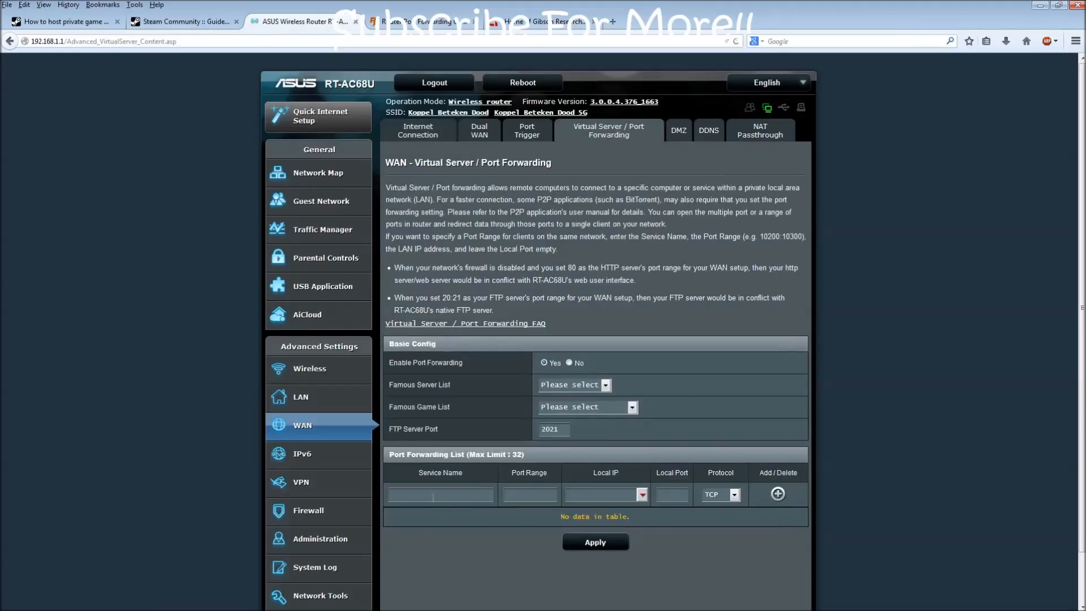
Add a port forwarding entry named BoP_TCP_9933 for port 9933, local IP 192.168.1.211 and protocol TCP
text(BoP_TCP_9933)
click(643, 497)
click(588, 553)
click(734, 496)
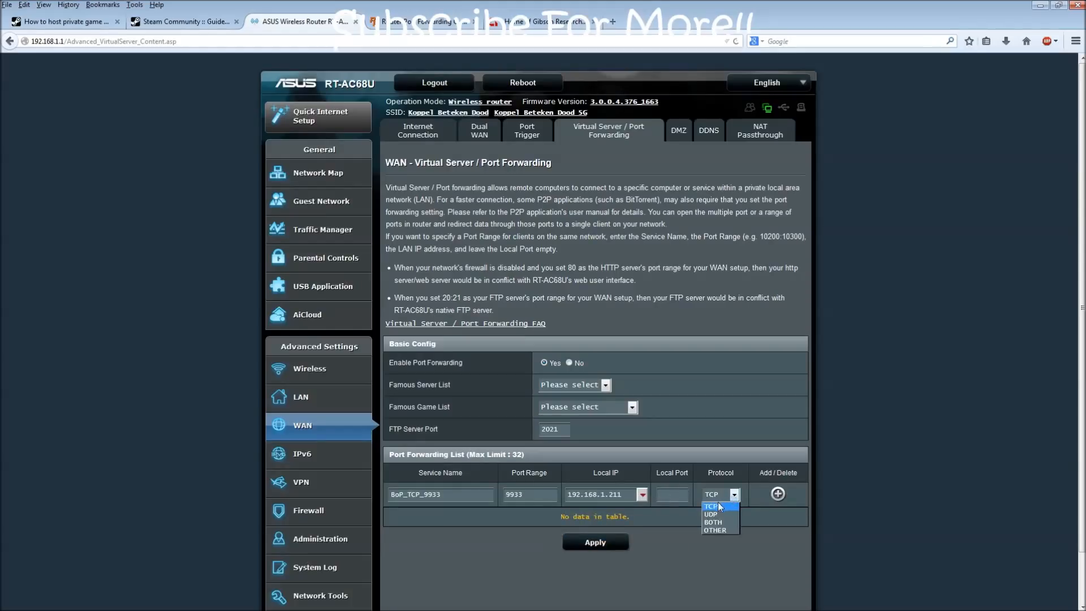
click(777, 495)
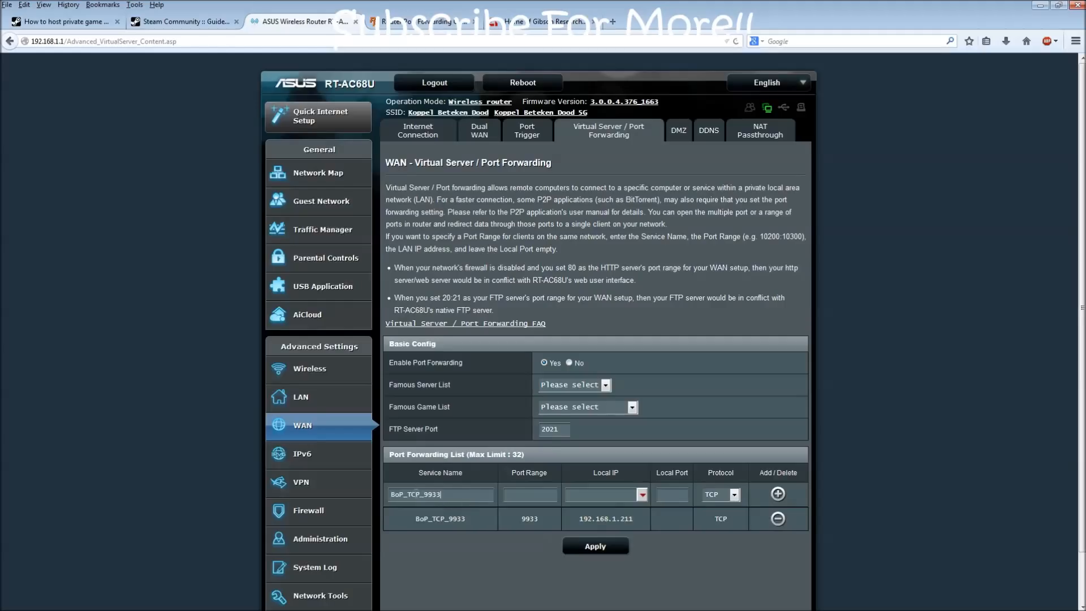
Add a second port forwarding entry named BoP_UDP_9933 for port 9933, local IP 192.168.1.211 and protocol UDP
key(BackSpace)
key(BackSpace)
key(BackSpace)
text(UDP_)
click(642, 495)
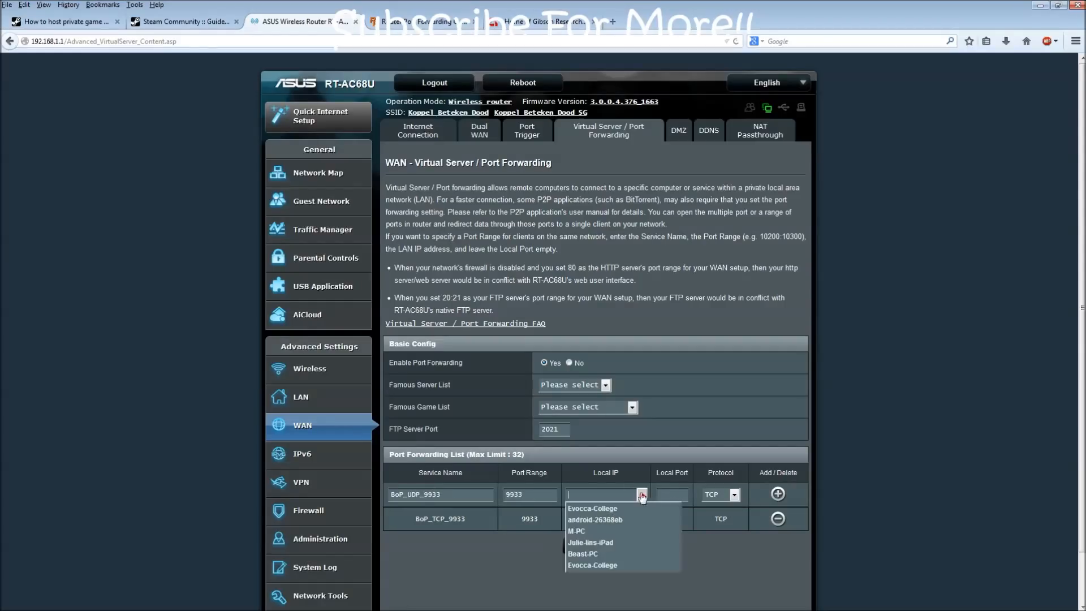
click(591, 542)
click(735, 494)
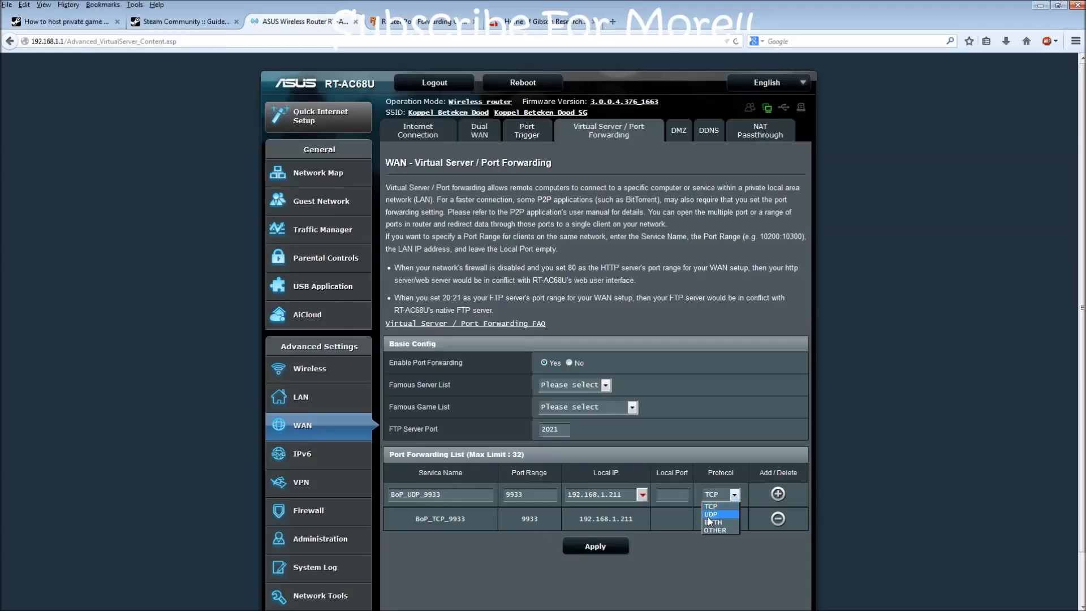
click(716, 512)
click(778, 495)
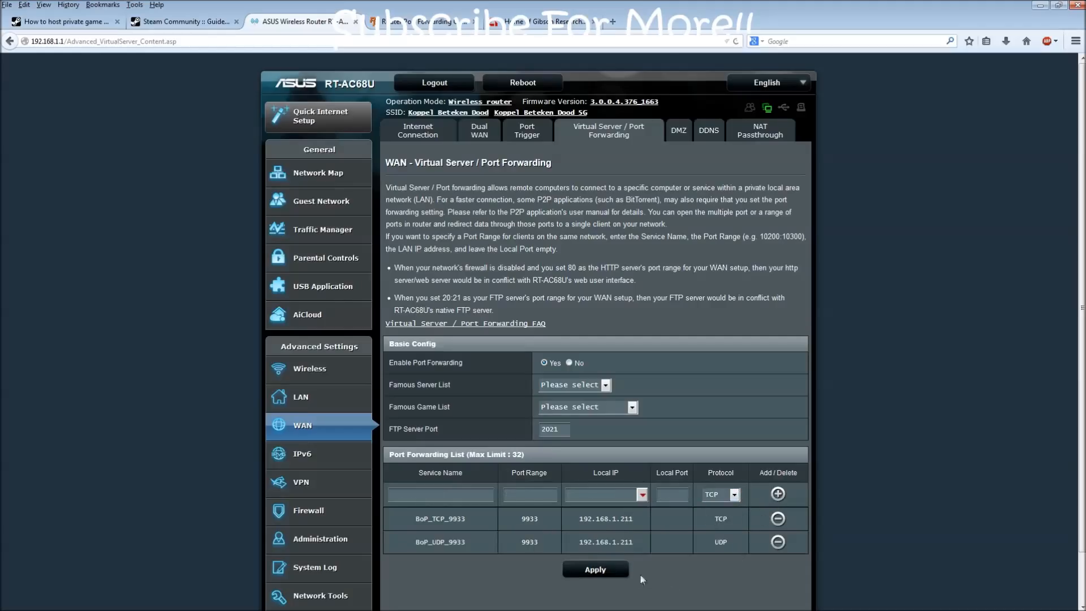
Apply the port forwarding list and reboot the router
click(604, 570)
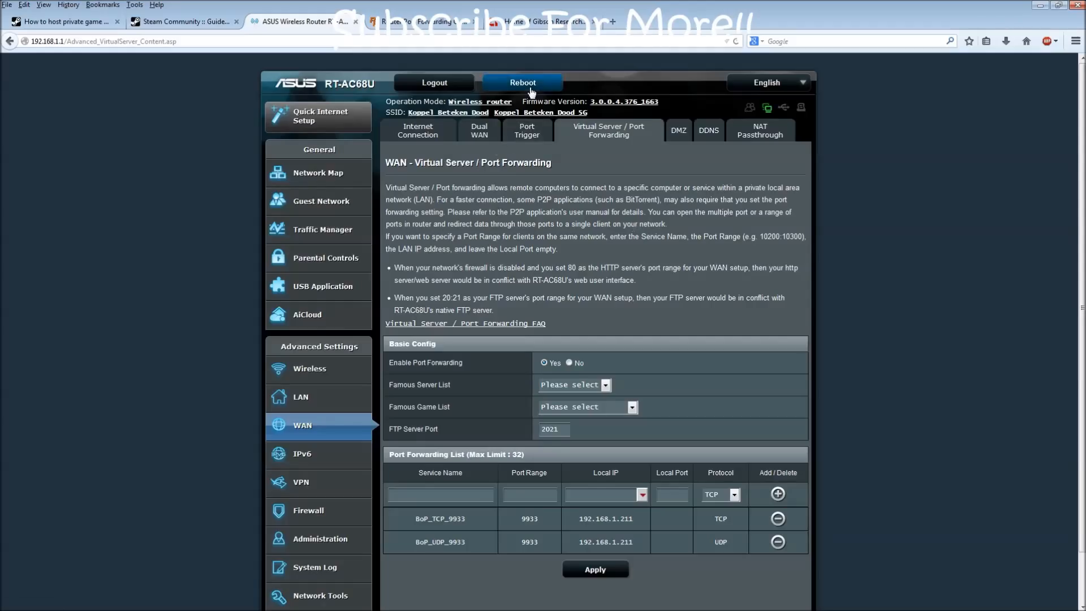
click(530, 90)
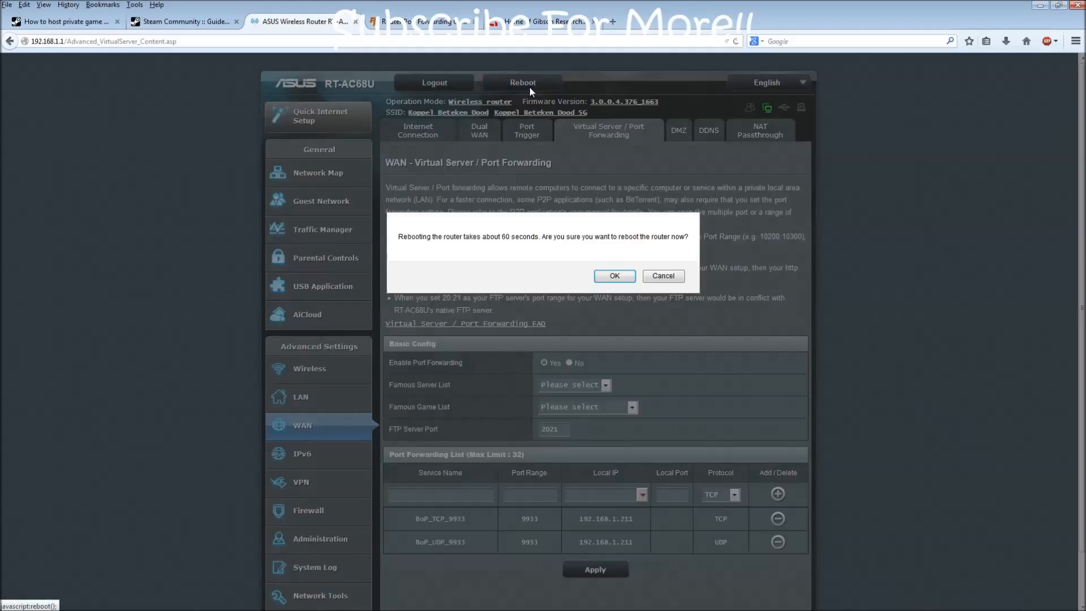
click(615, 276)
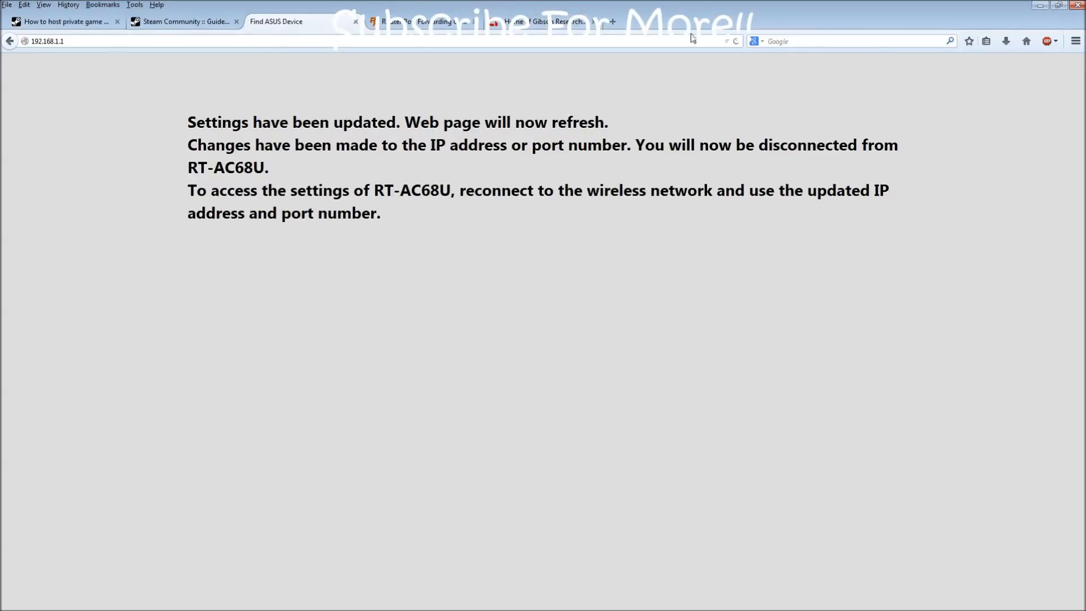
Reload the router's admin page at 192.168.1.1 and review the saved entries in its WAN port forwarding list
click(737, 42)
click(293, 37)
key(Return)
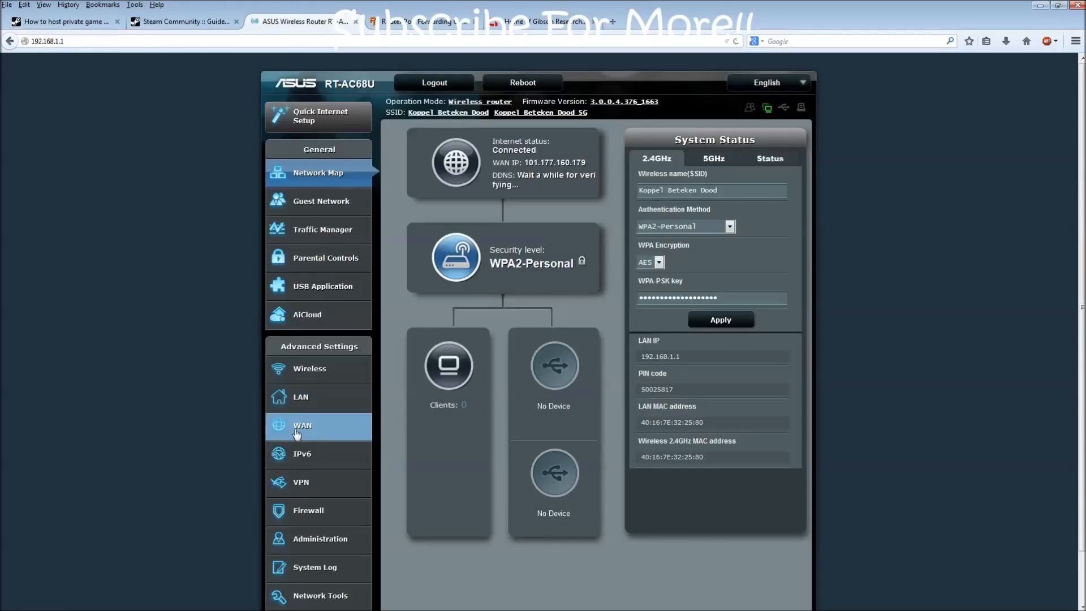
click(295, 427)
click(593, 134)
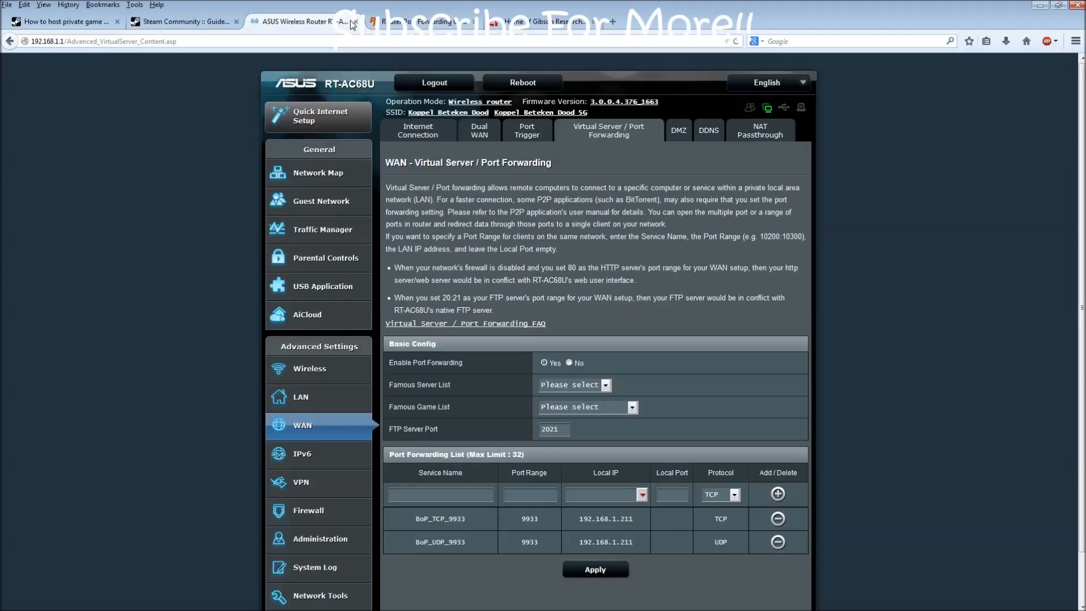
Return to the Steam guide and launch Portforward.com Network Utilities in trial mode
click(142, 25)
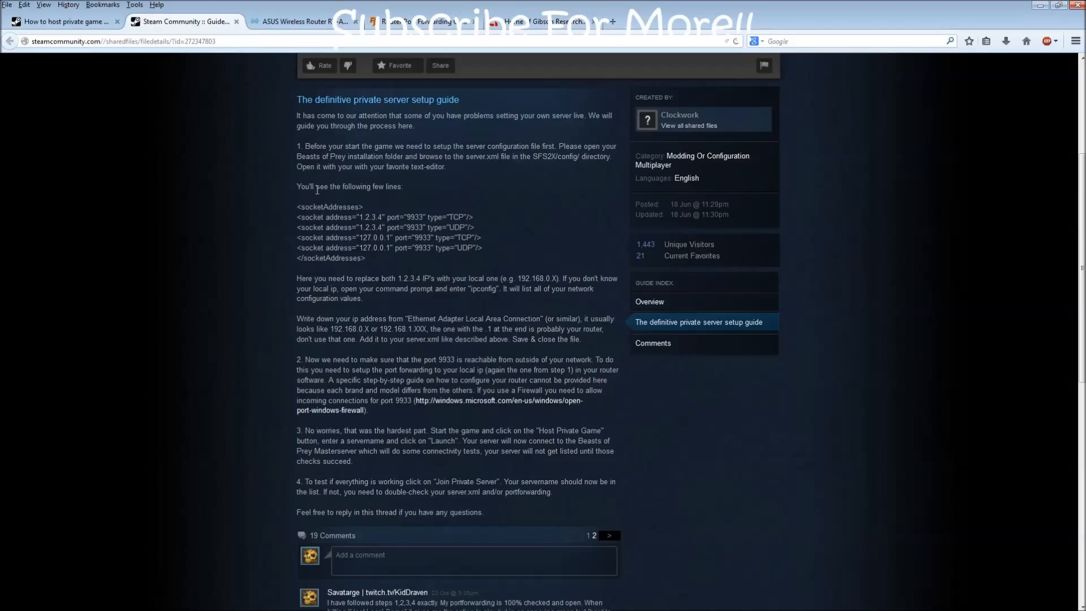
drag(295, 156, 339, 207)
click(379, 390)
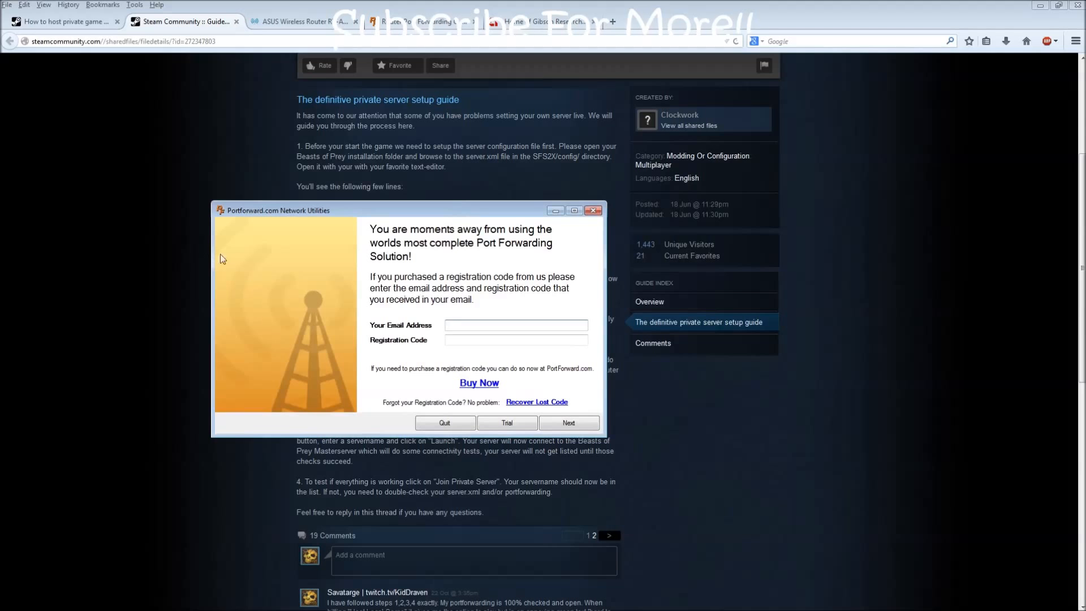
click(504, 425)
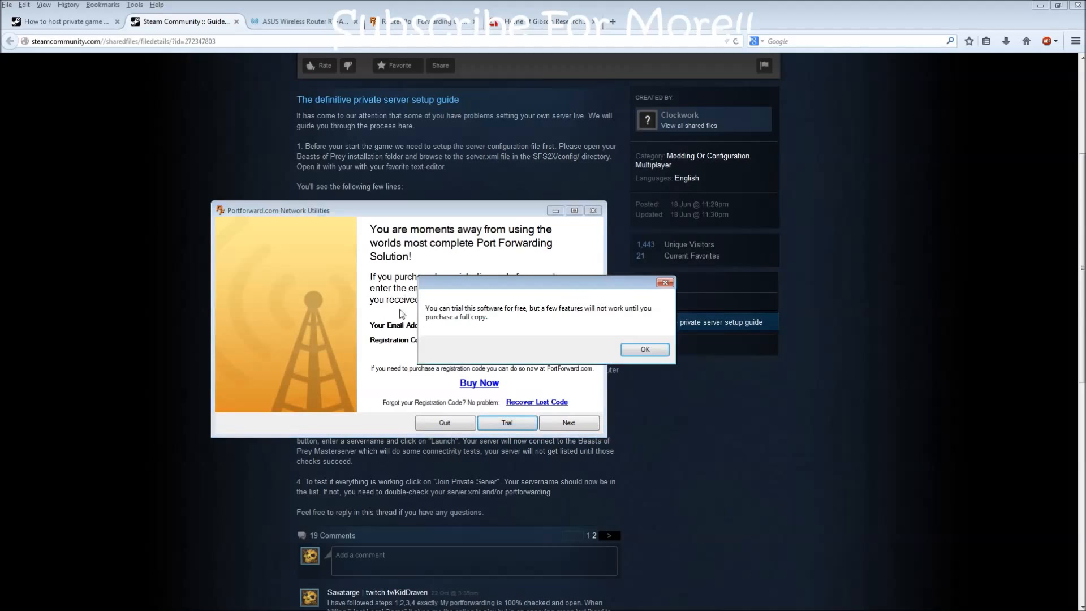
click(637, 352)
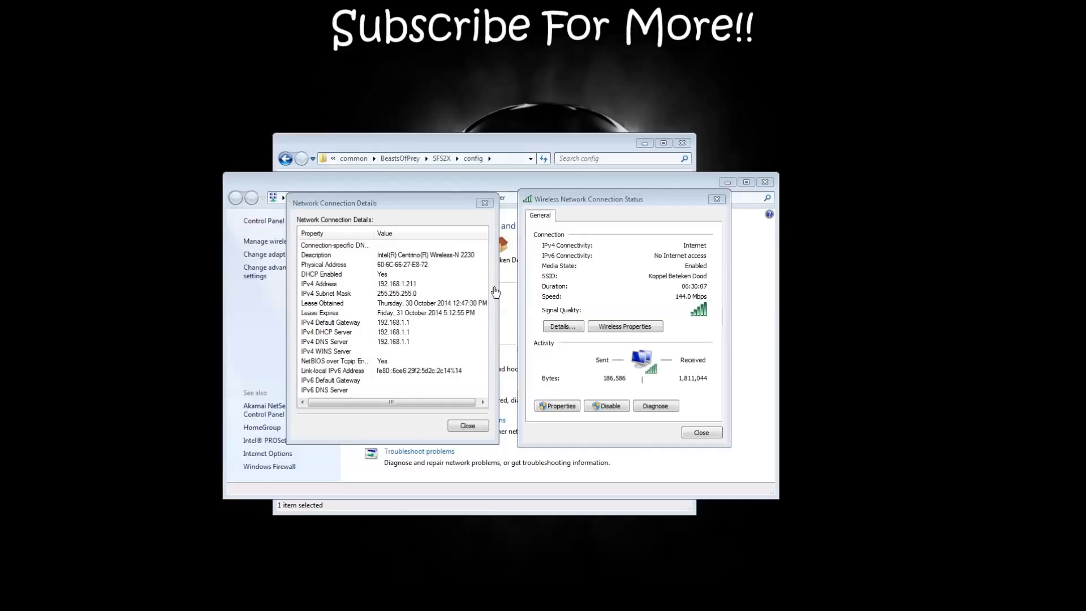
Close the network connection details, wireless status, Network and Sharing Center and config folder windows
click(724, 212)
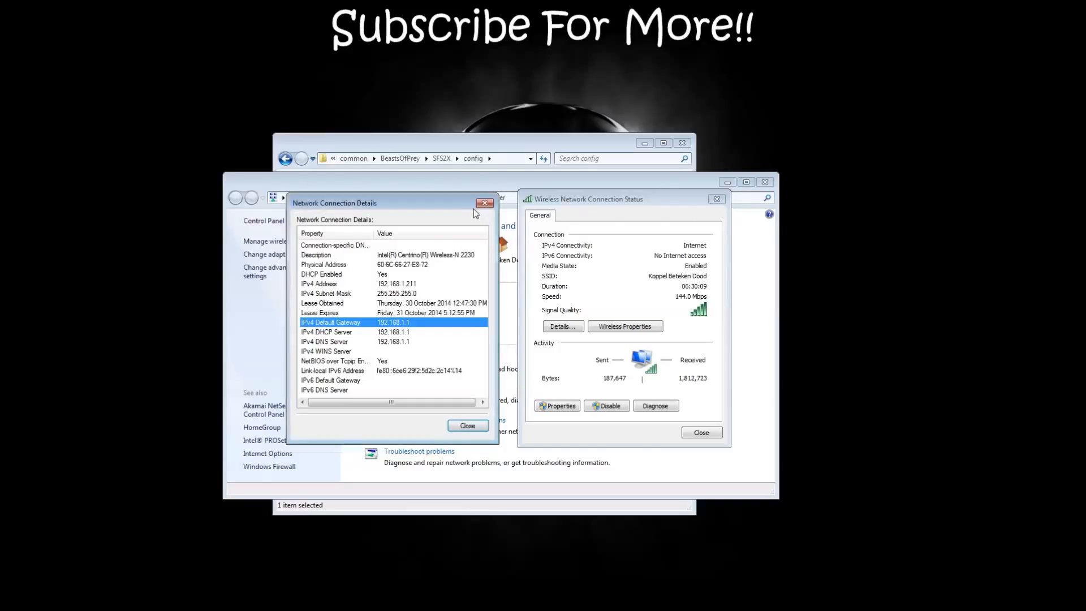
click(717, 198)
click(765, 181)
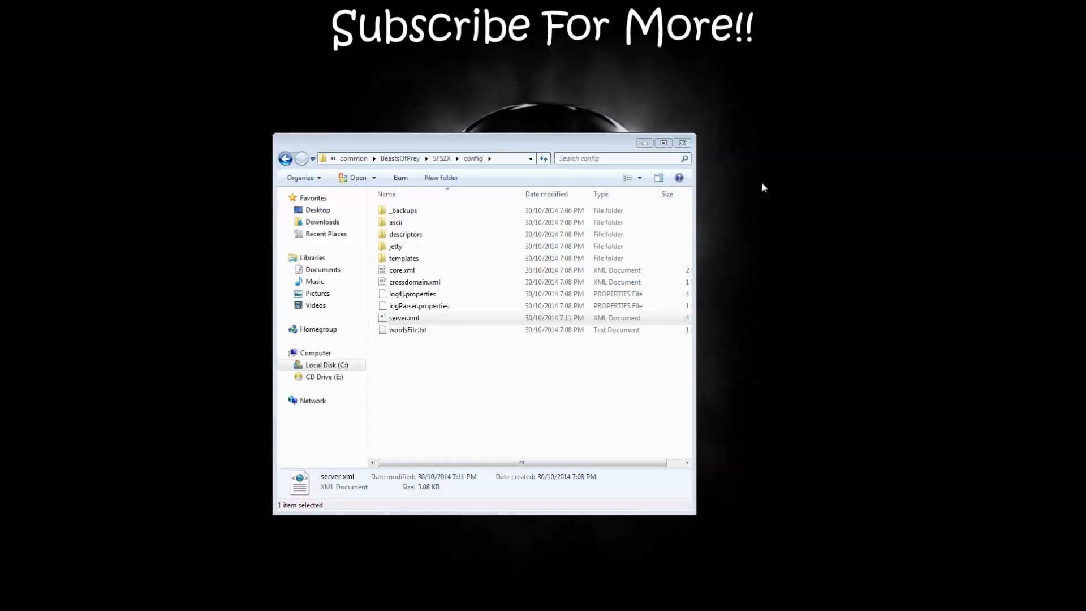
click(683, 143)
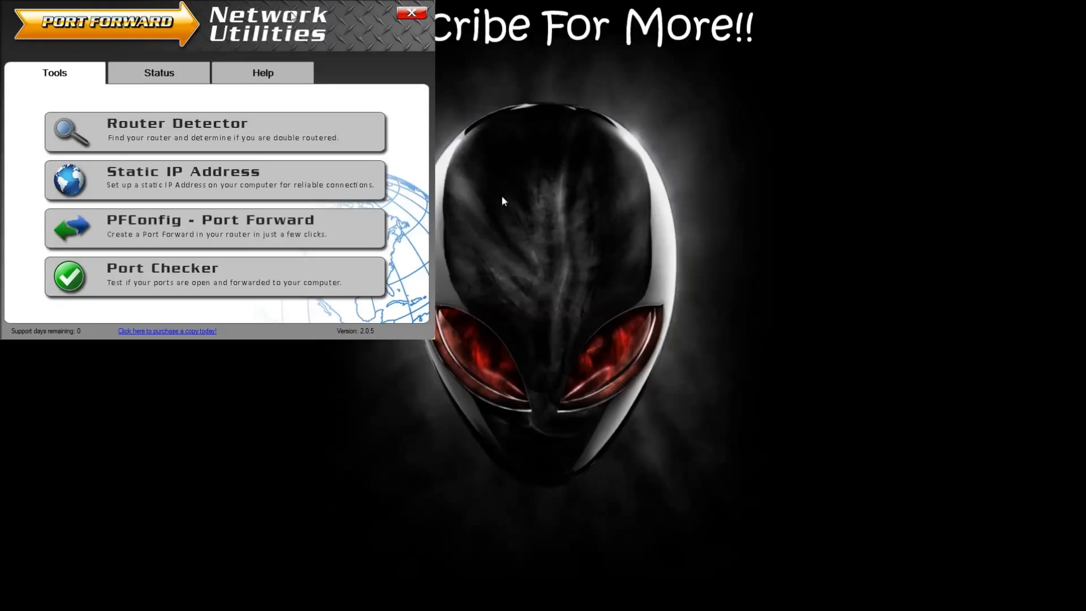
Open the Port Checker in Network Utilities and test port 9933 over TCP
click(132, 272)
drag(741, 90, 704, 175)
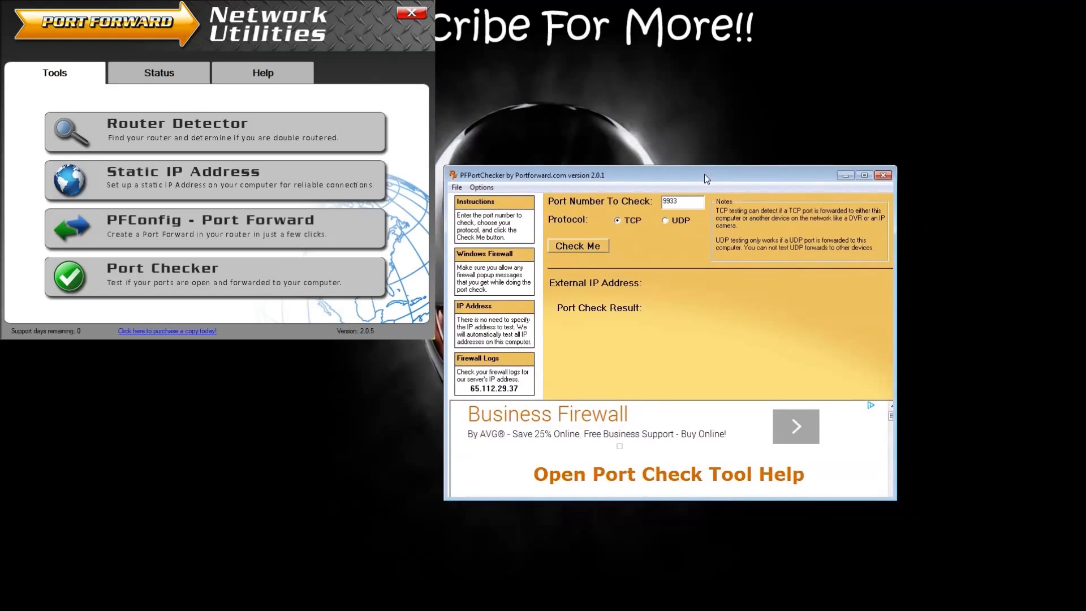
double_click(693, 201)
text(9933)
click(597, 244)
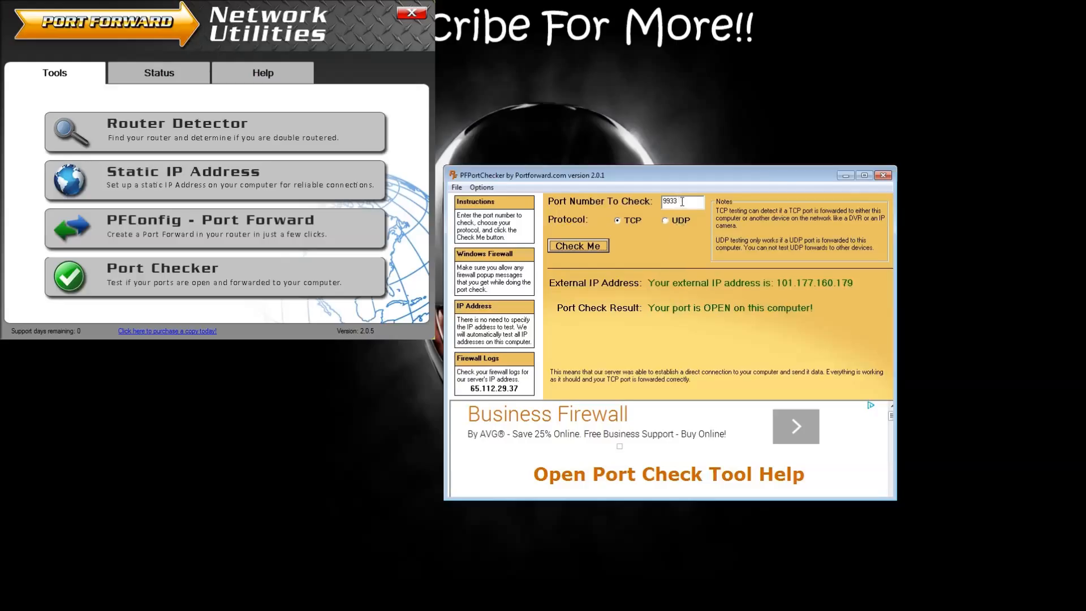
Test port 9933 over UDP and close the Port Checker
click(666, 221)
click(601, 242)
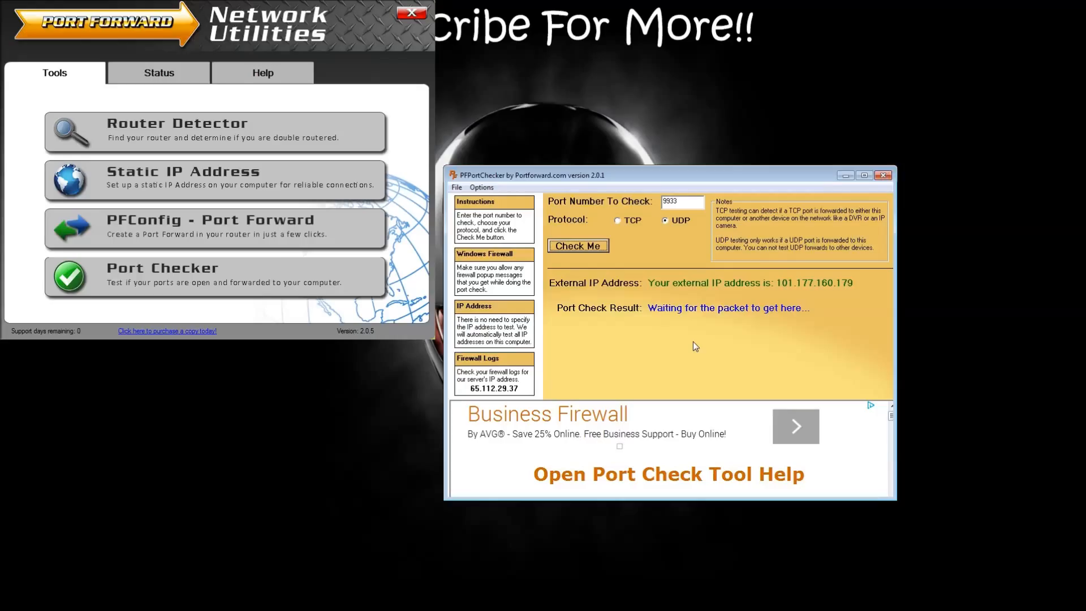
click(886, 177)
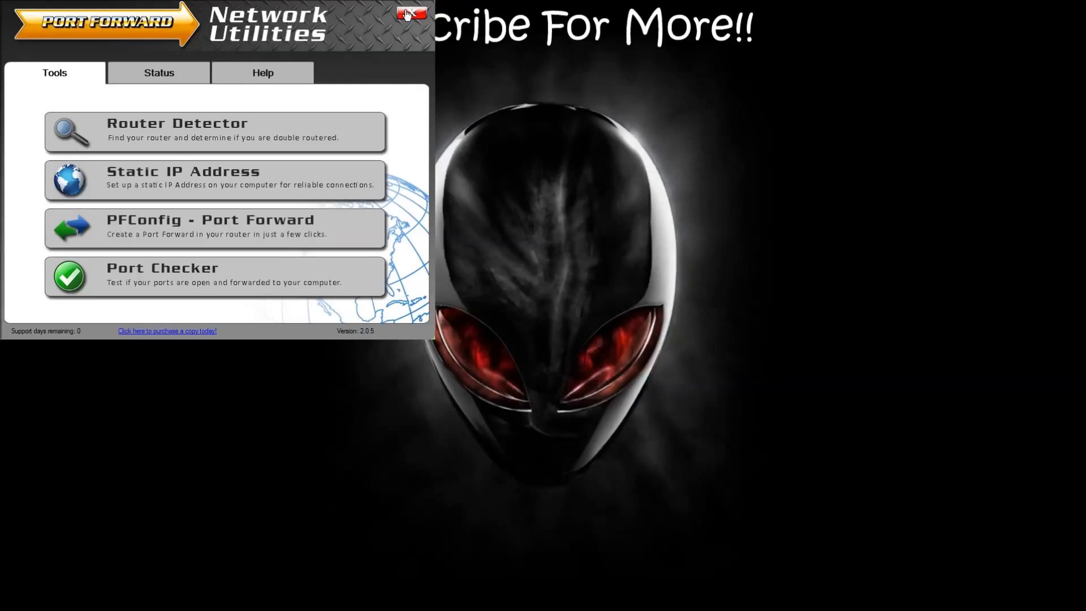
Close Network Utilities and review step 3 of the Steam setup guide on launching a private game
click(407, 13)
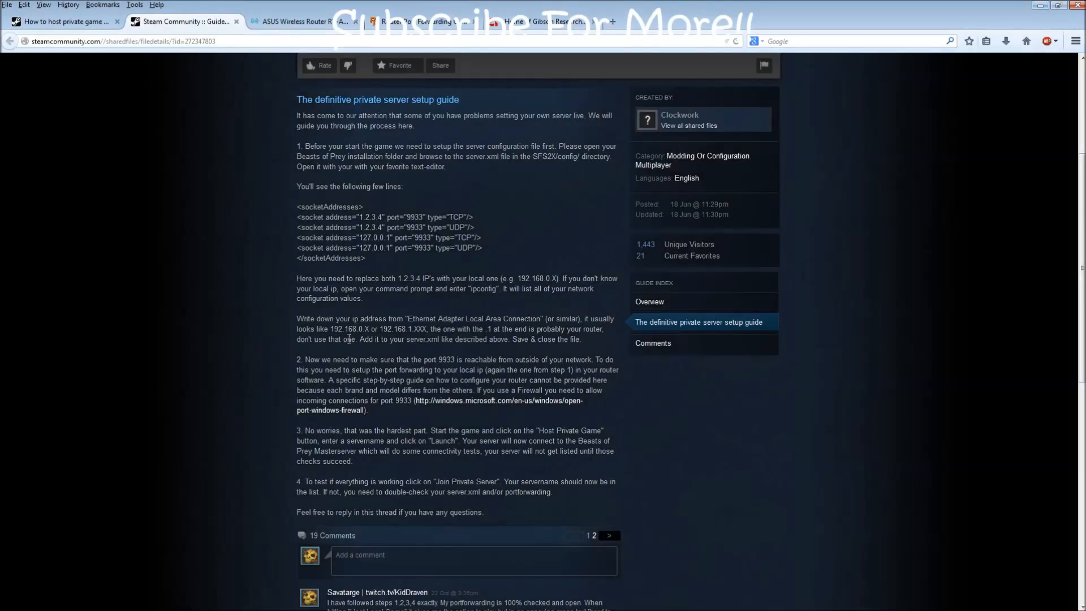
scroll(317, 361, down, 1)
drag(303, 374, 454, 403)
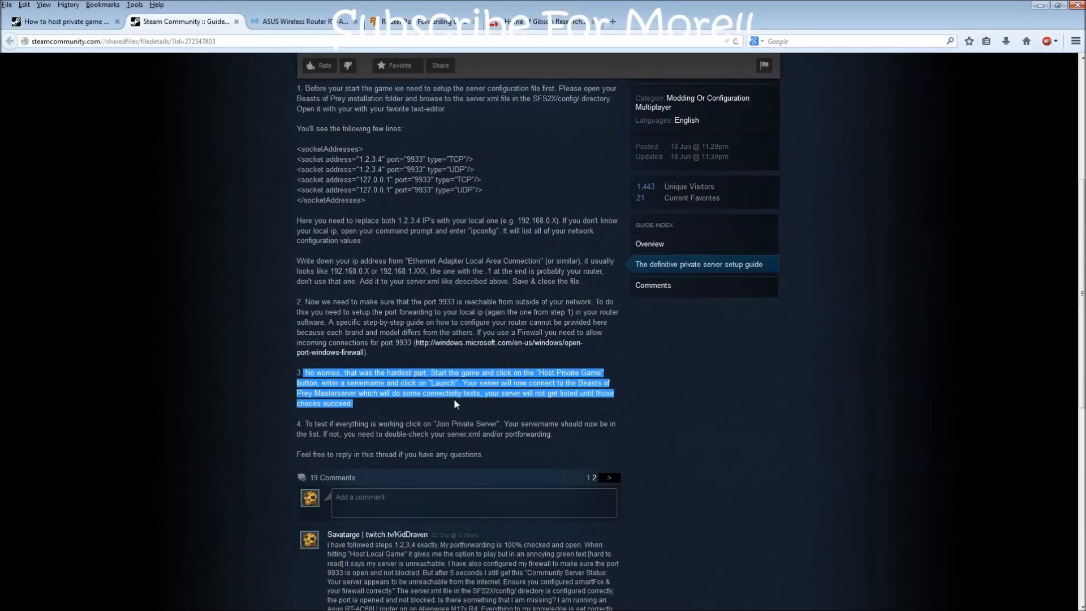
click(456, 404)
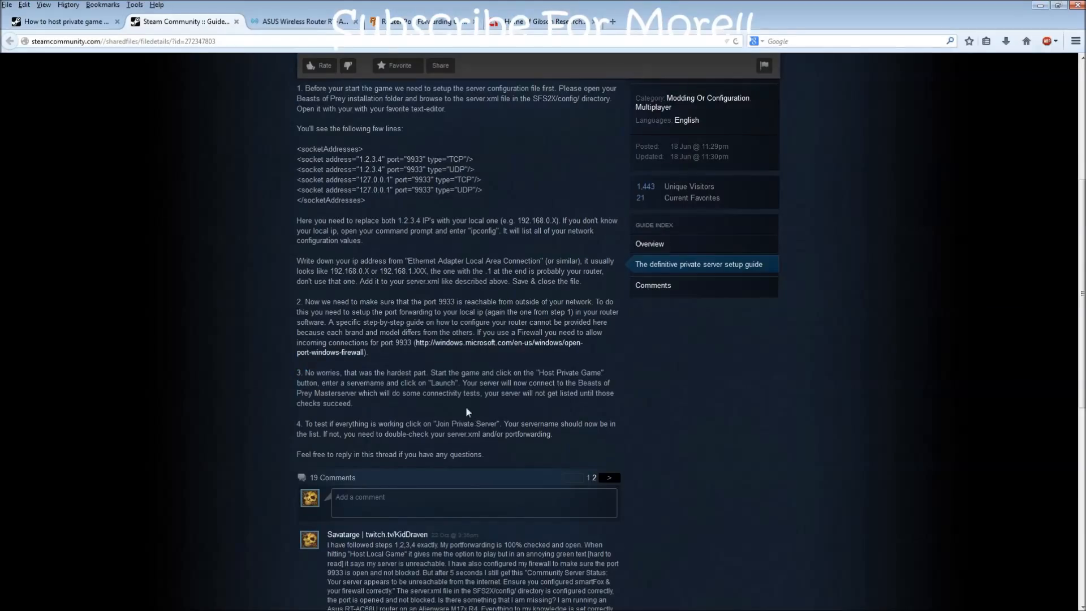
Switch to the forum thread on hosting a private game and examine the port forward test instructions, including starting the dedicated server
key(ctrl+shift+Tab)
scroll(527, 480, down, 1)
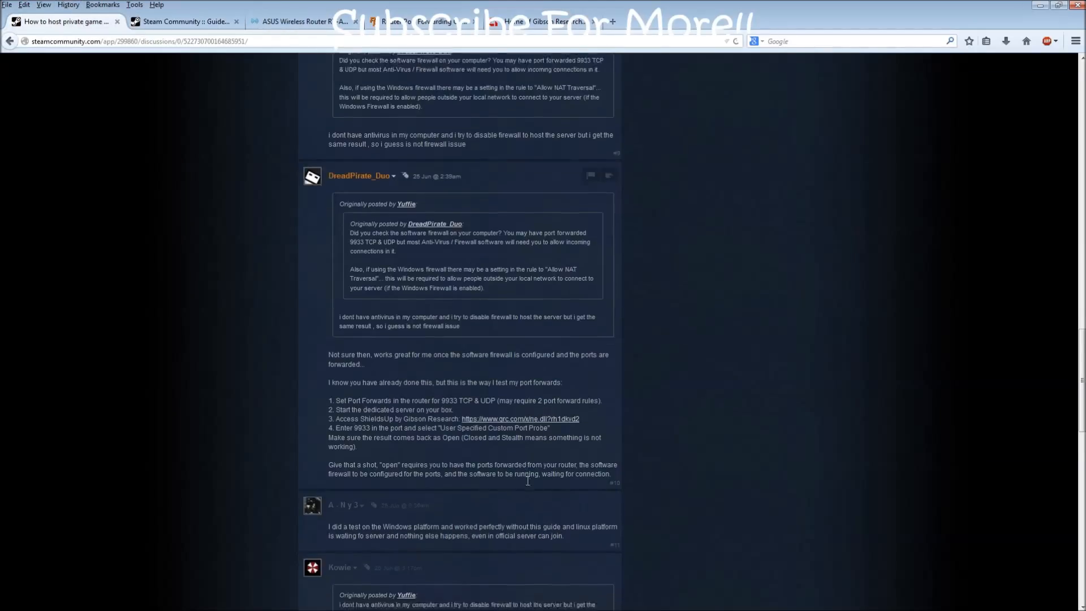
scroll(528, 481, down, 3)
drag(342, 310, 362, 322)
click(363, 322)
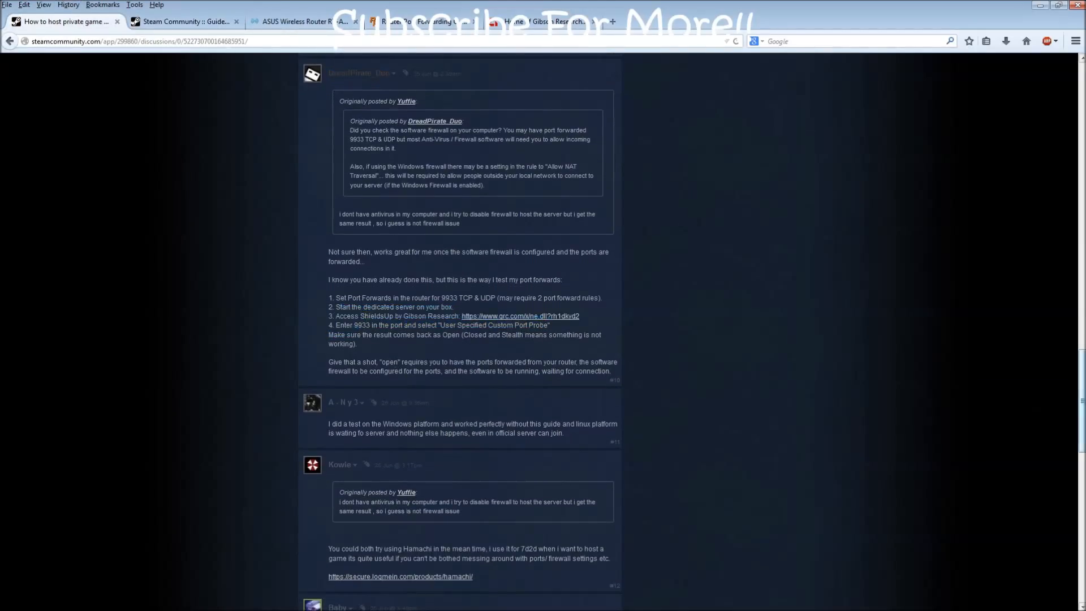
Open a file explorer window, minimize the browser behind it, and browse to Local Disk (C:)
key(super+e)
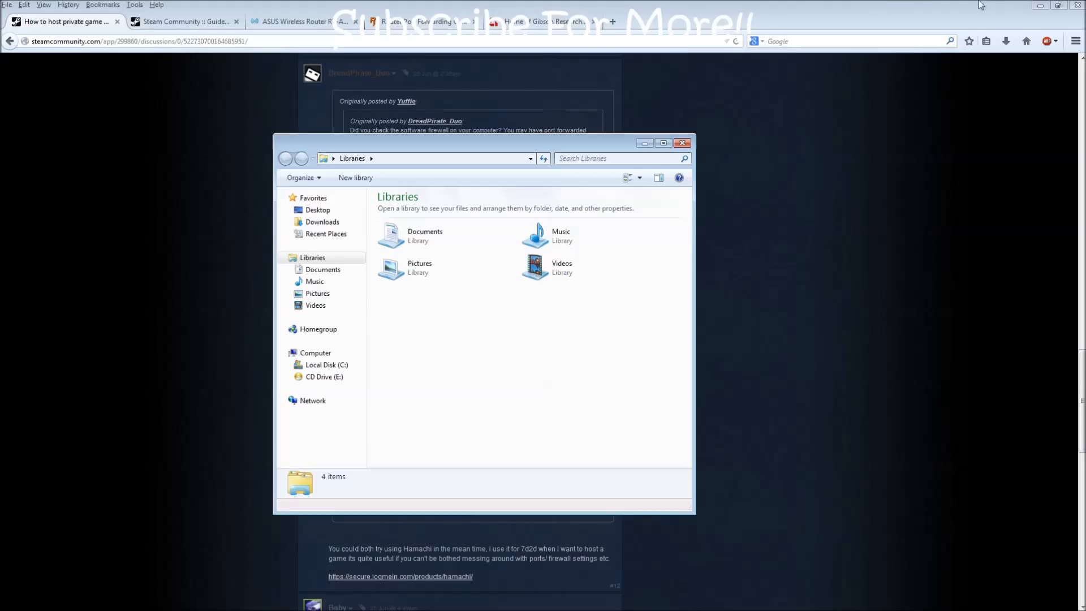
click(1041, 7)
click(1040, 7)
click(329, 365)
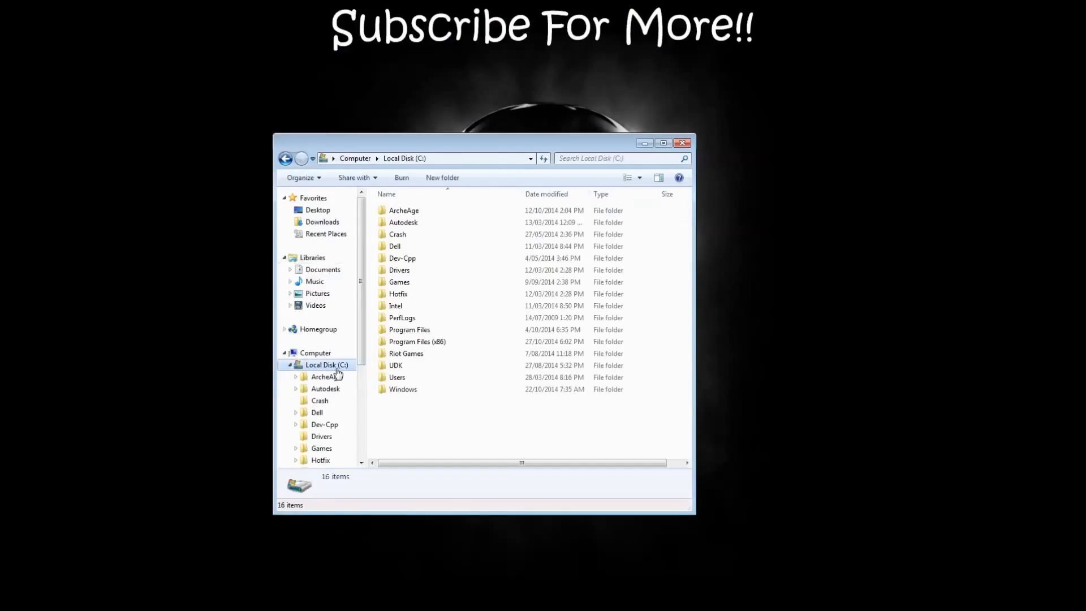